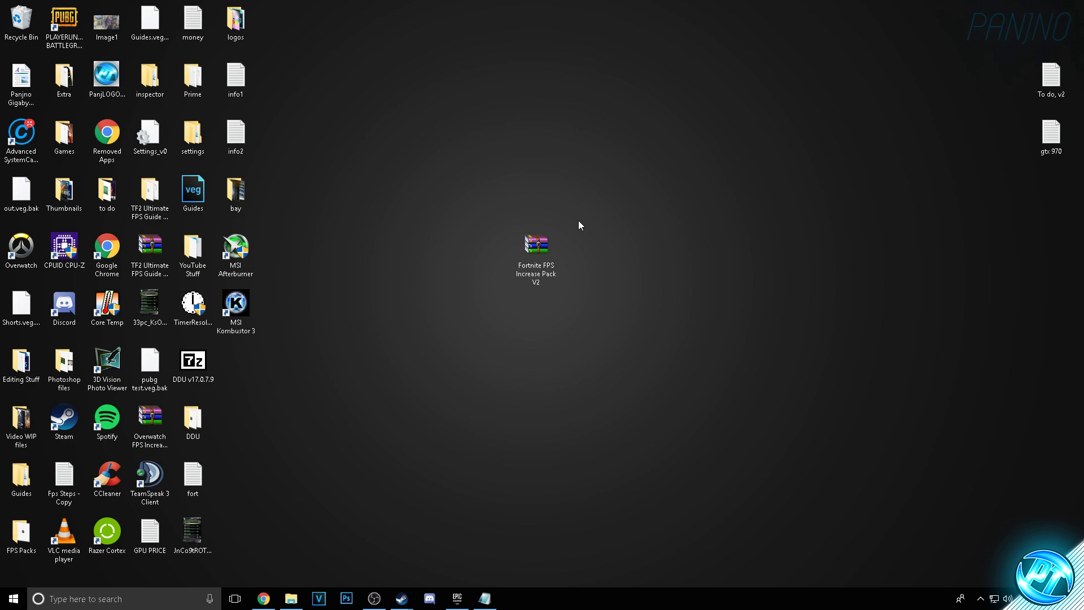
Extract the Fortnite FPS Increase Pack V2 archive onto the desktop with Extract Here.
left_click(551, 240)
left_click(603, 224)
right_click(538, 254)
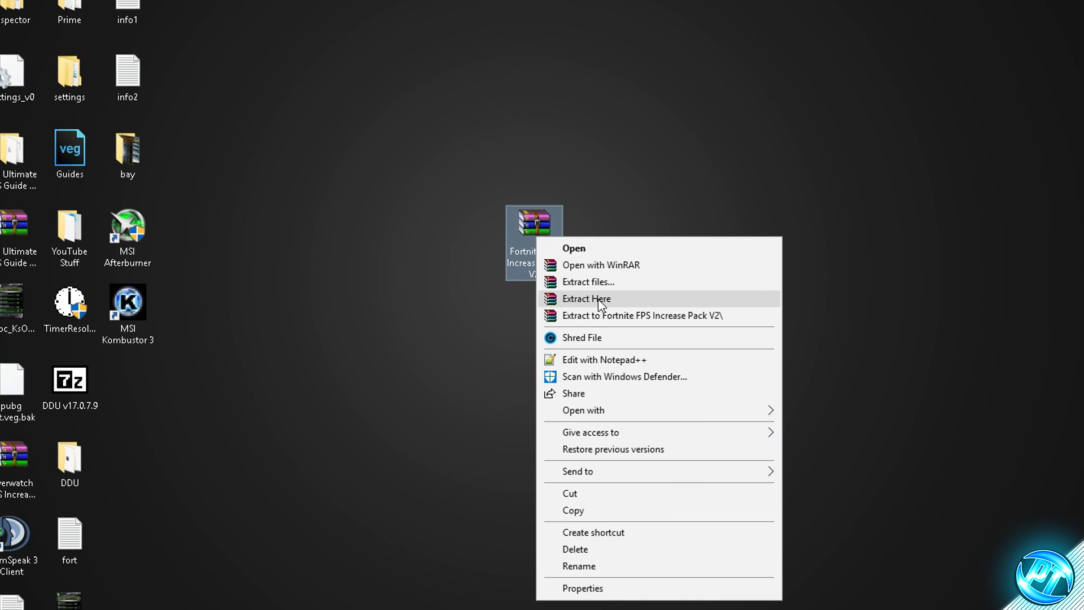
left_click(577, 299)
Open the extracted folder and review its Config, Unpark-CPU-App, ccsetup537 and TimerResolution items.
double_click(479, 231)
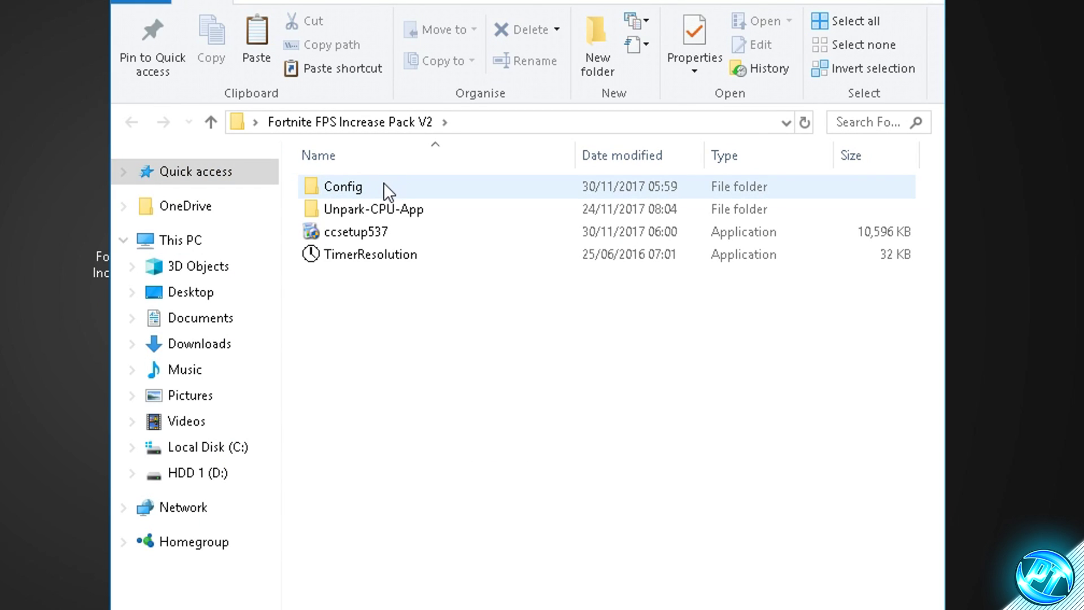
left_click(381, 182)
left_click(399, 206)
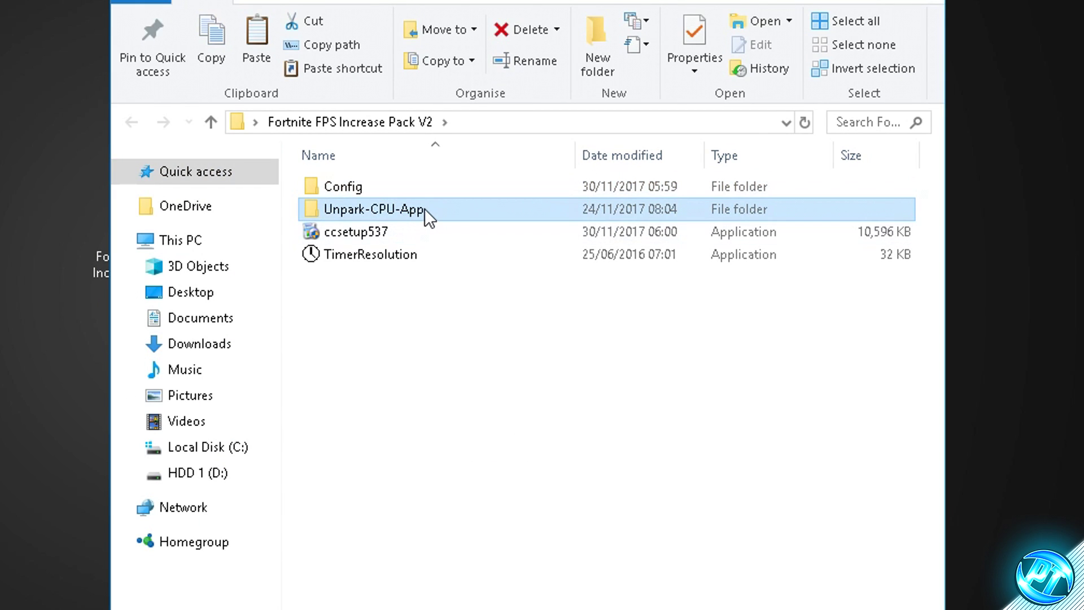
left_click(412, 232)
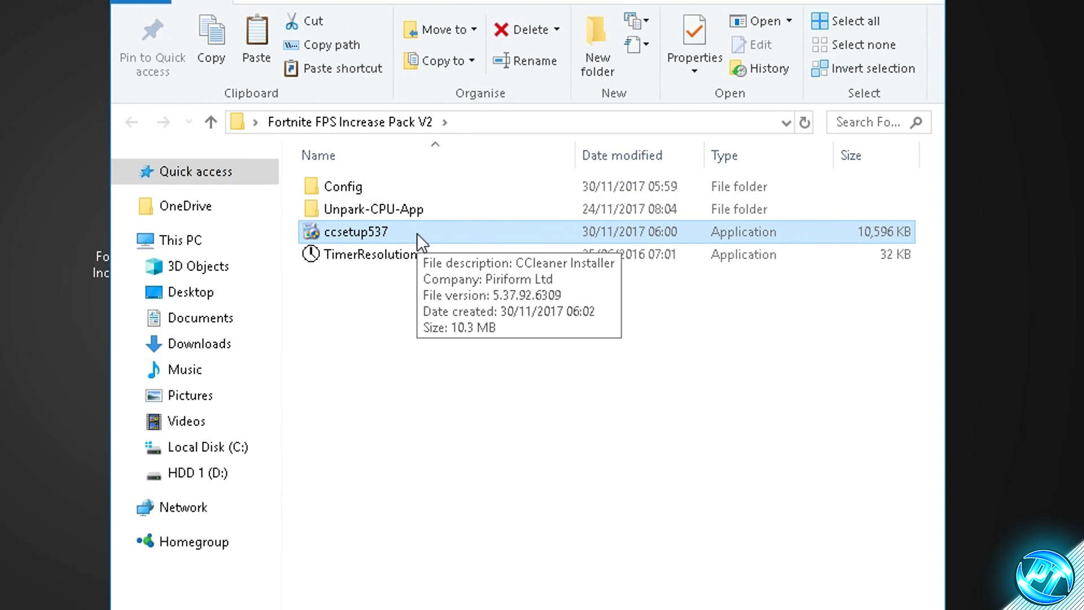
left_click(391, 256)
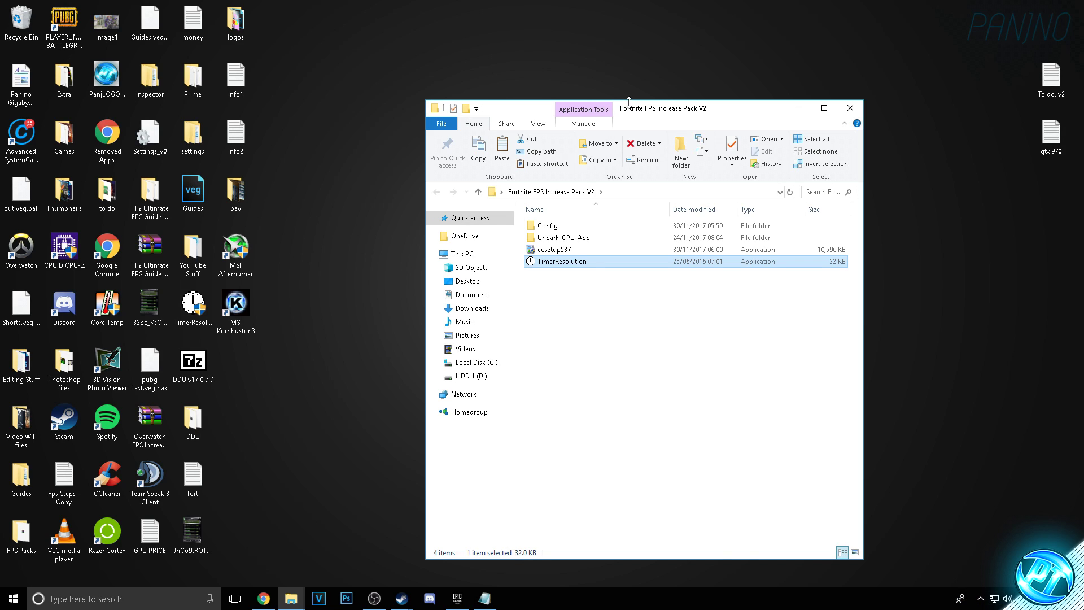
Open the pack's Config folder, select GameUserSettings and Scalability, and bring up the Start menu.
left_click(632, 283)
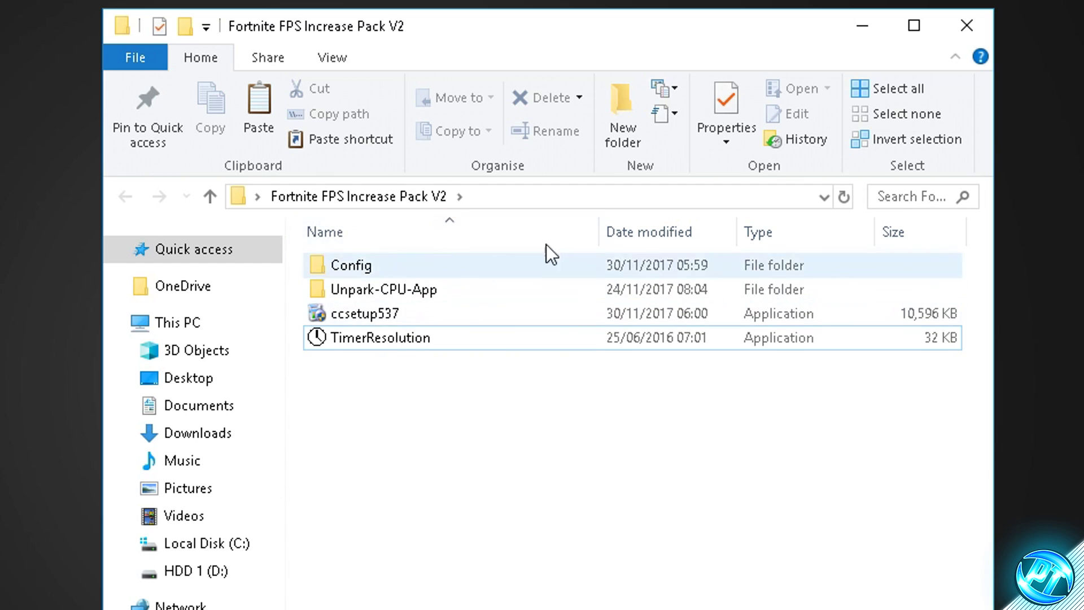
double_click(405, 272)
mouse_move(434, 363)
left_mouse_down()
mouse_move(384, 261)
mouse_move(422, 364)
left_mouse_up()
left_click(393, 270)
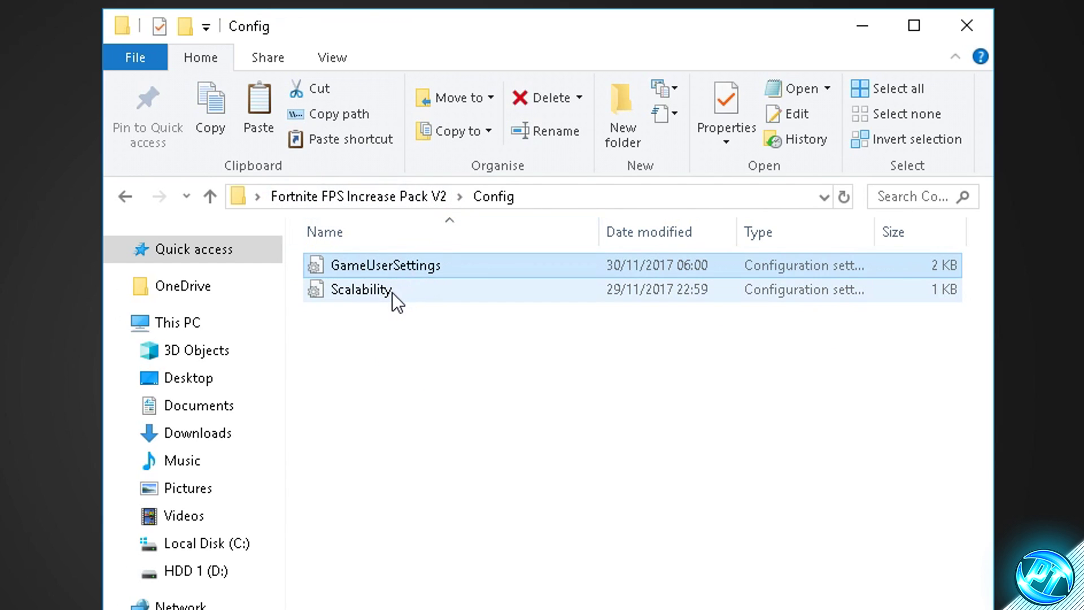
left_click(392, 293)
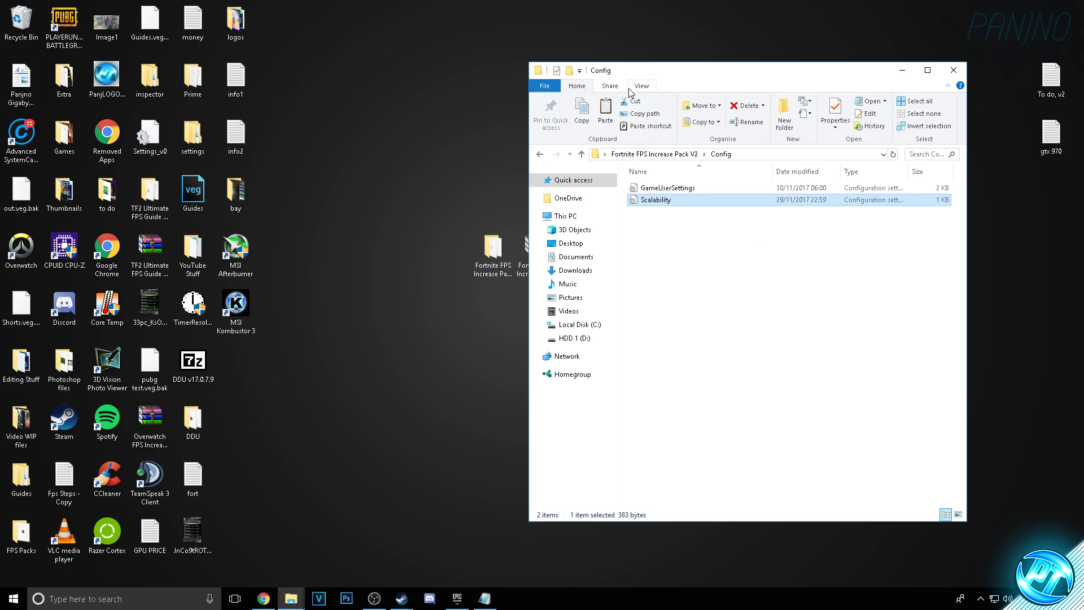
left_click(16, 602)
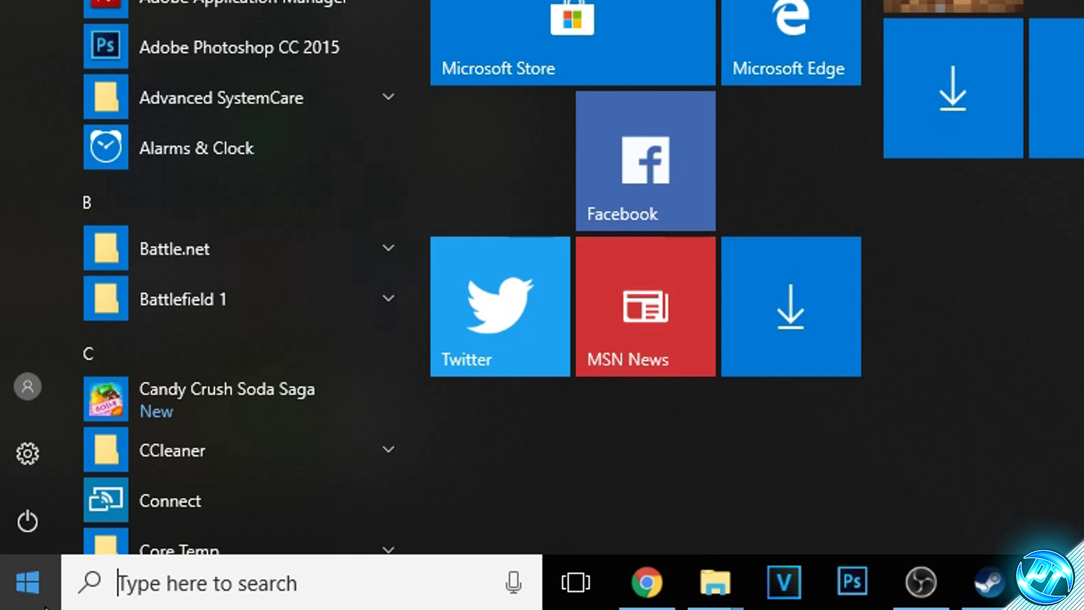
Go from %appdata% to AppData\Local\FortniteGame\Saved\Config\WindowsClient and select GameUserSettings and Scalability.
type("%appdata")
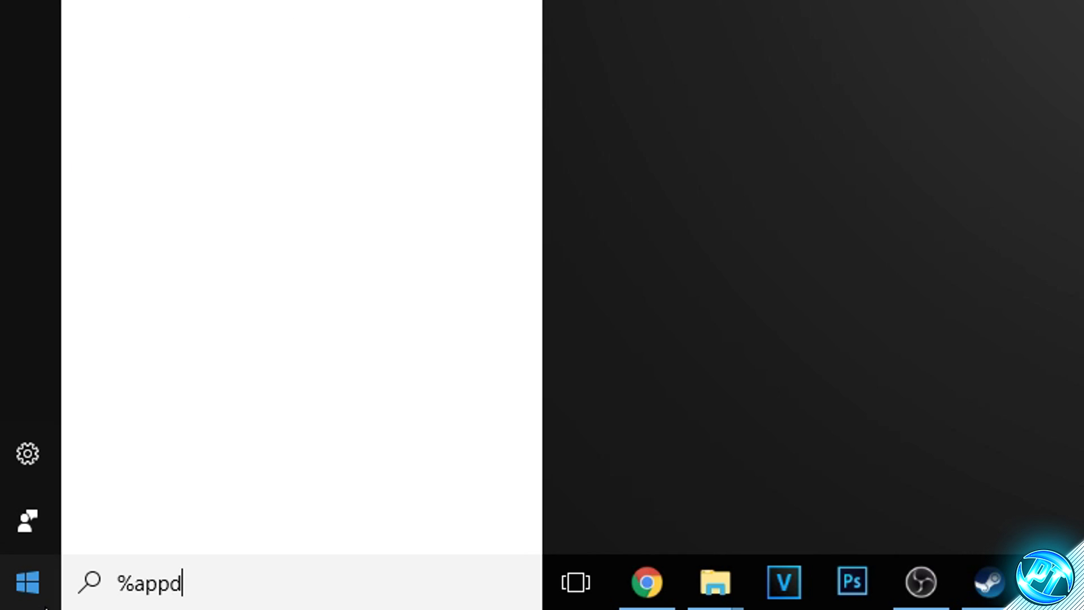
type("%")
key("Return")
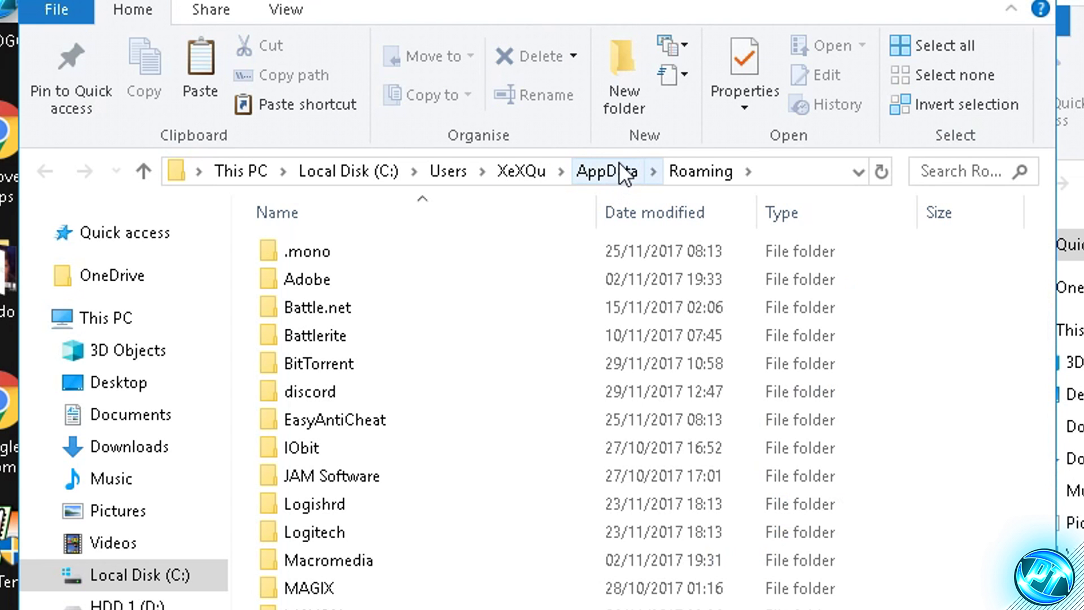
left_click(620, 164)
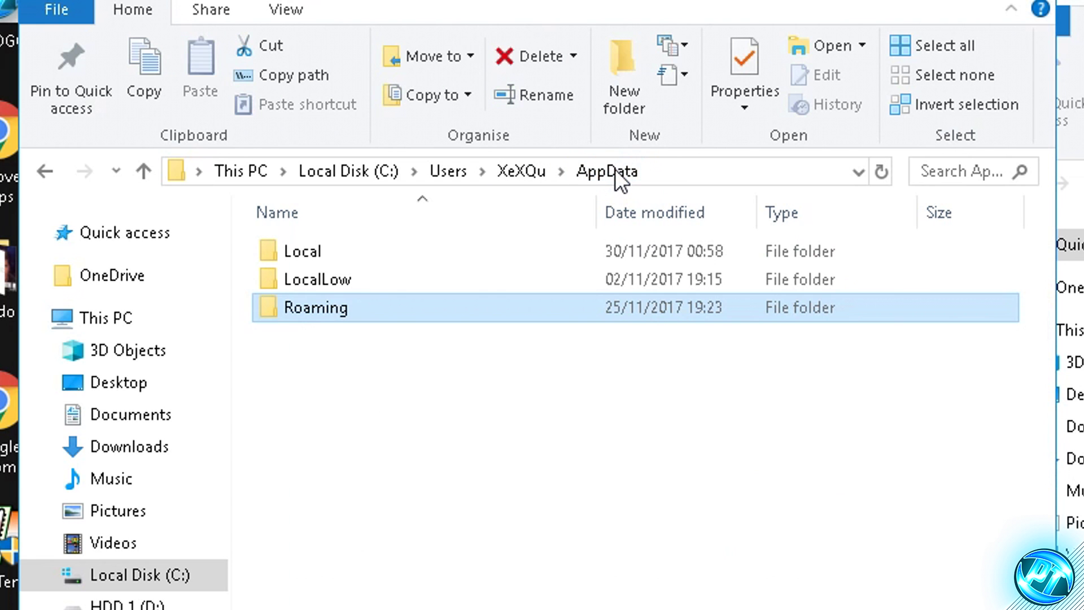
double_click(366, 258)
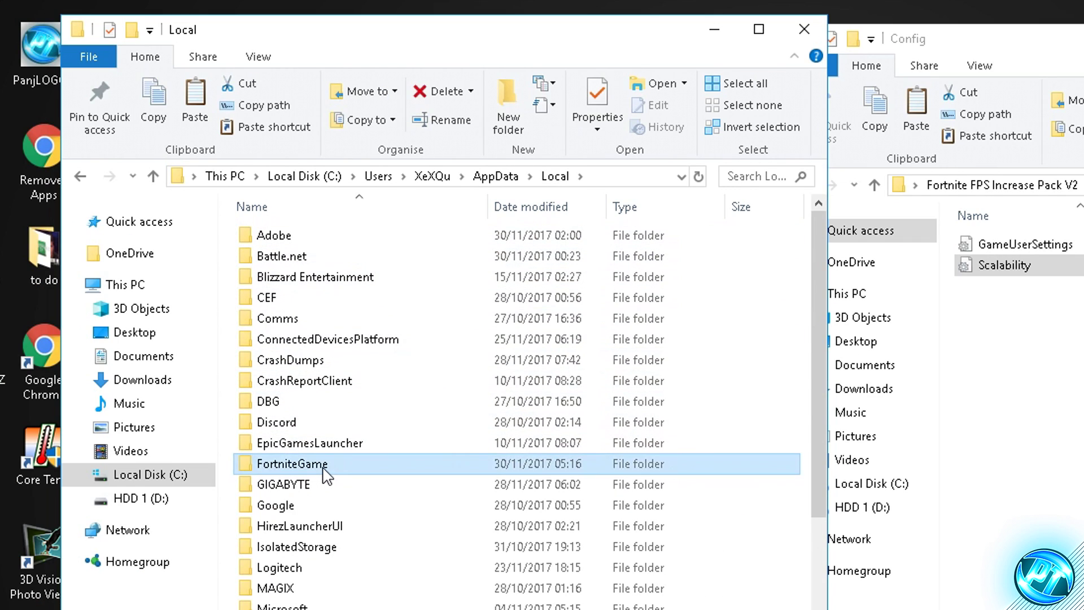
double_click(324, 472)
double_click(295, 242)
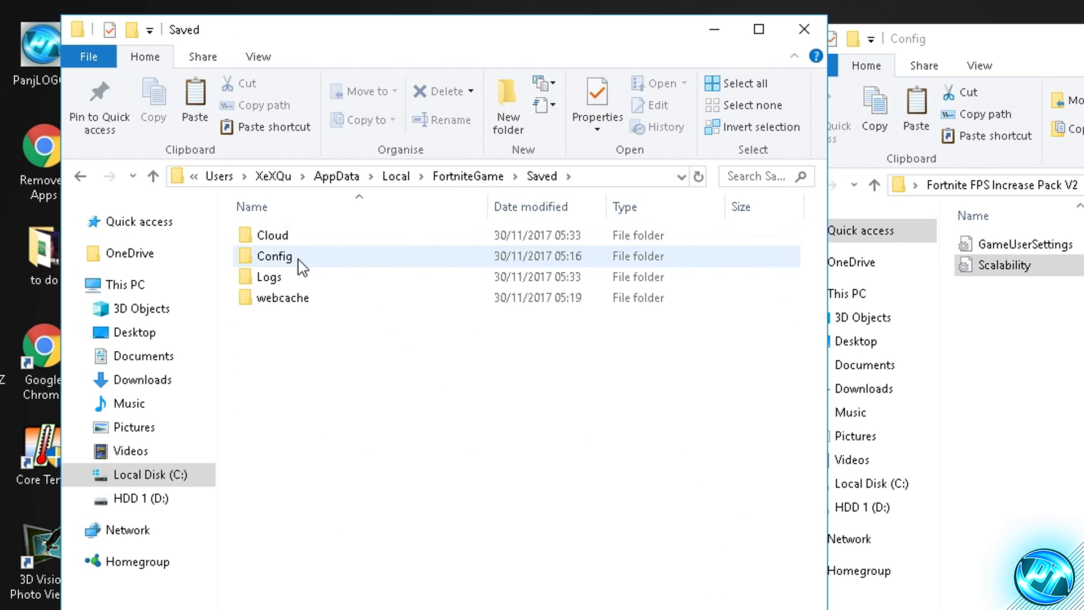
double_click(301, 260)
double_click(320, 263)
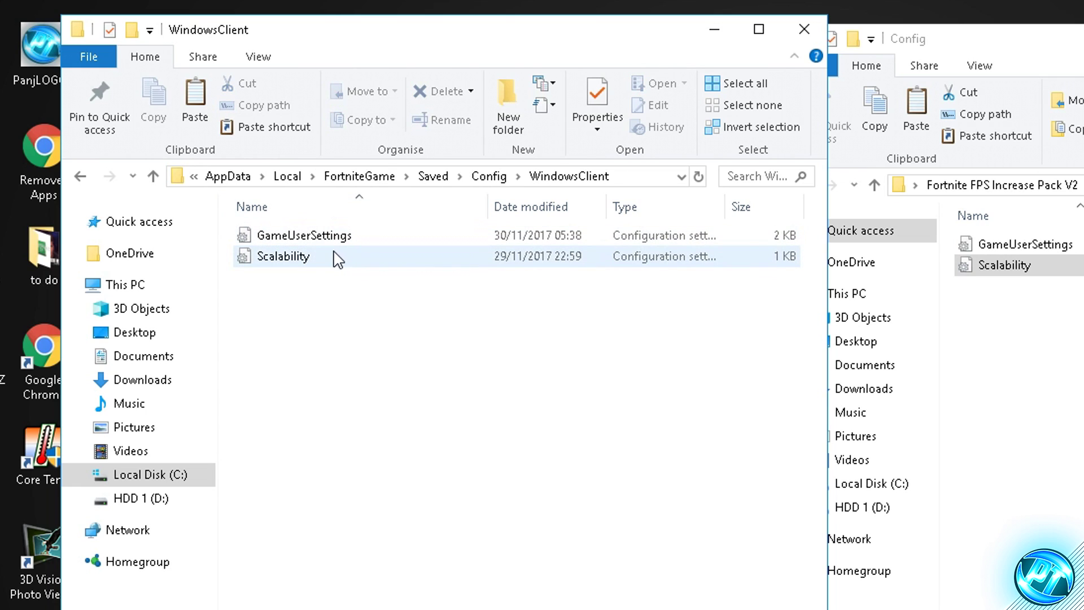
left_click(330, 237)
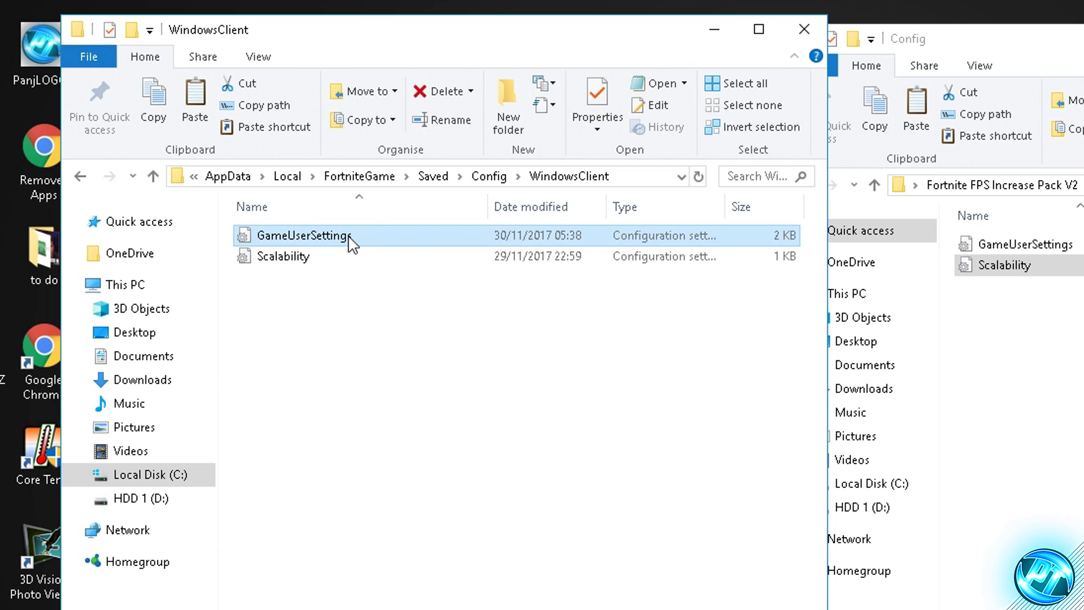
left_click(344, 257, "ctrl")
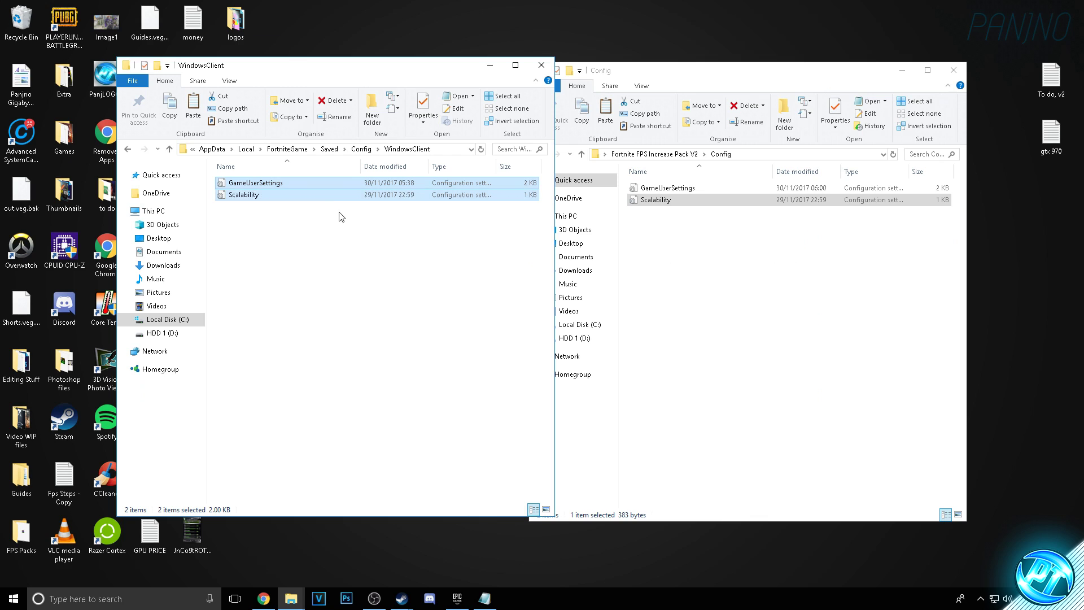
Delete the original GameUserSettings and Scalability, move in the pack's copies, and close both windows.
right_click(272, 195)
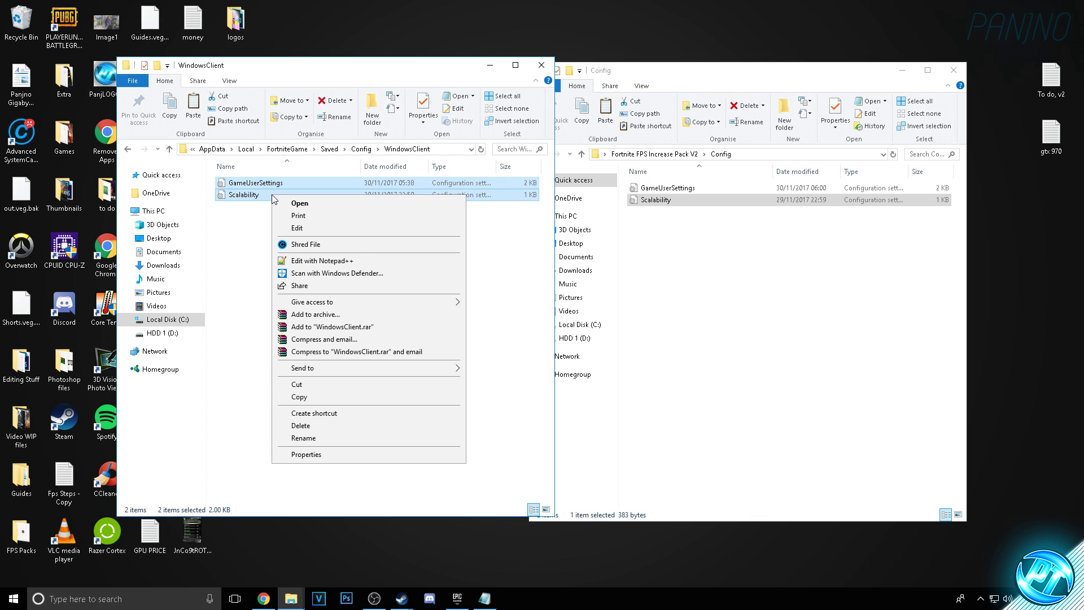
left_click(310, 425)
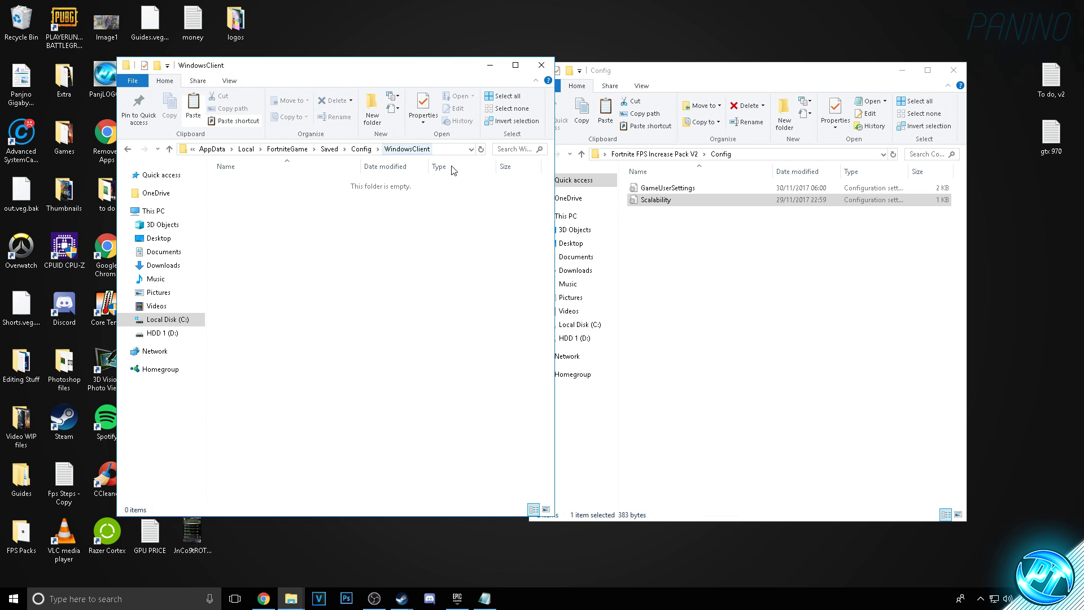
left_click(687, 79)
left_click_drag(694, 227, 363, 208)
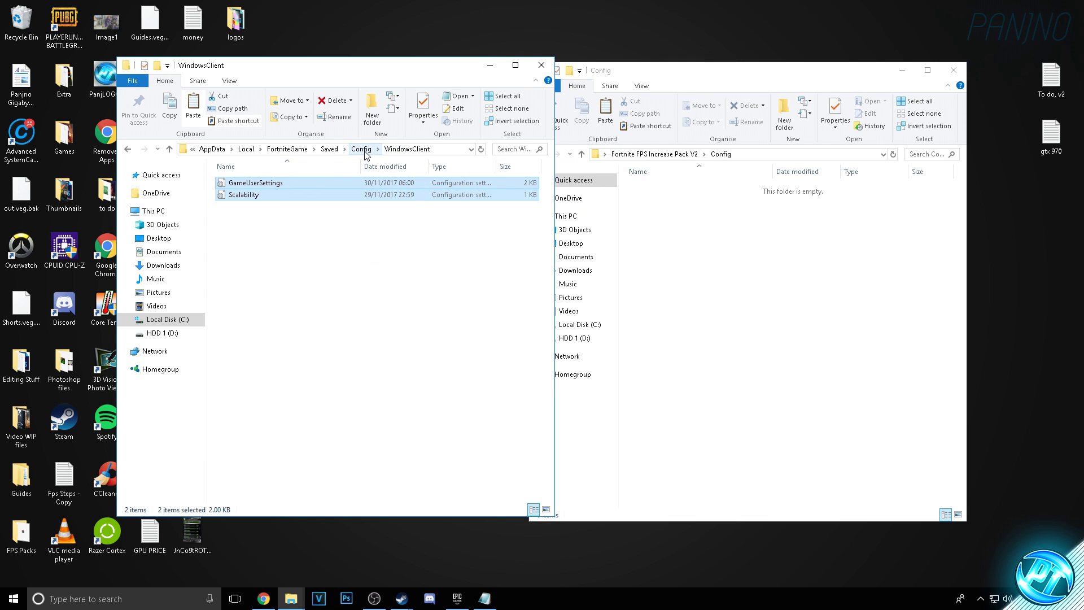
left_click(541, 65)
left_click(953, 70)
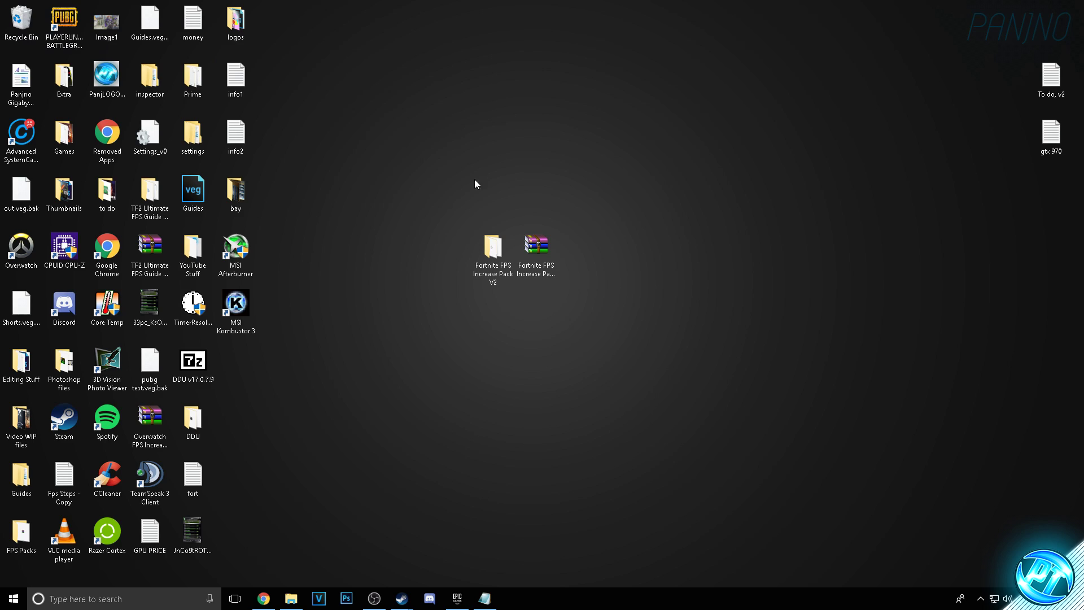
Empty the Recycle Bin, then launch Fortnite from the Epic Games Launcher.
right_click(26, 21)
left_click(57, 44)
left_click(584, 308)
left_click(457, 598)
left_click(282, 388)
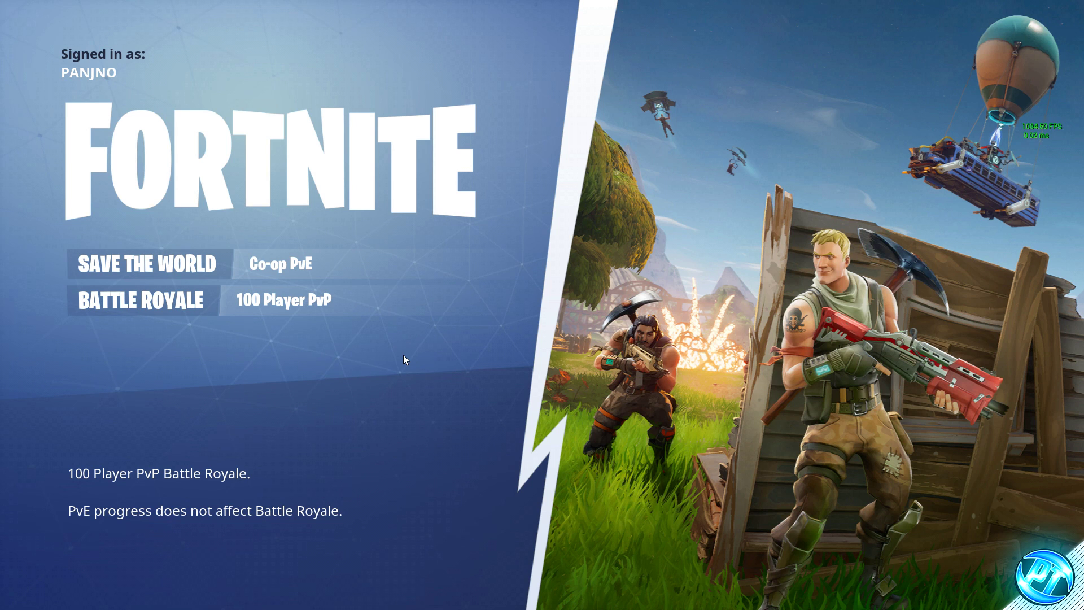
Enter Battle Royale and open Settings from the game's main menu.
left_click(157, 303)
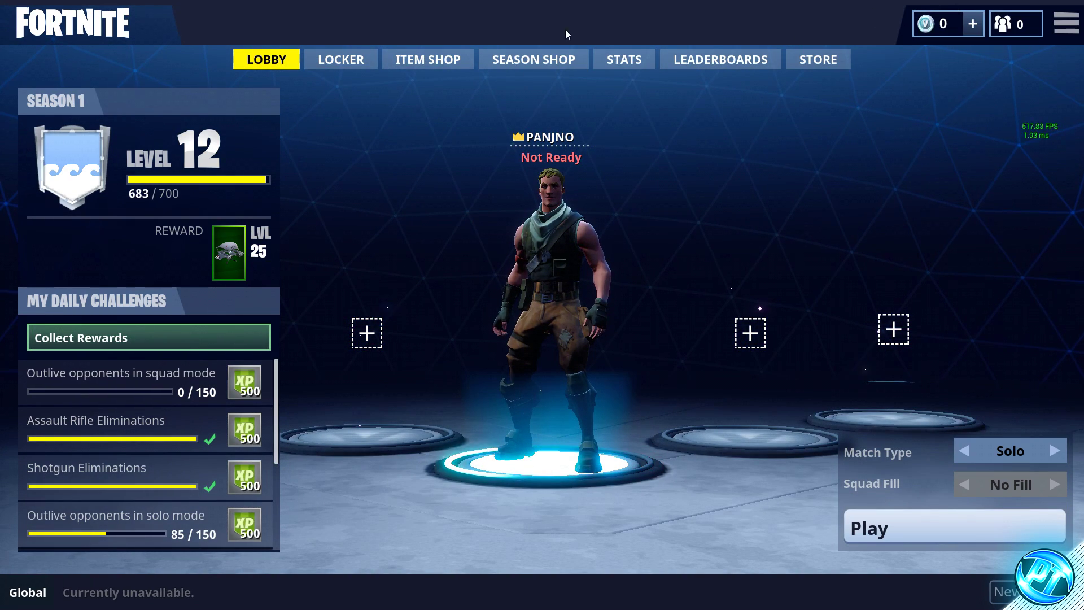
left_click(1064, 26)
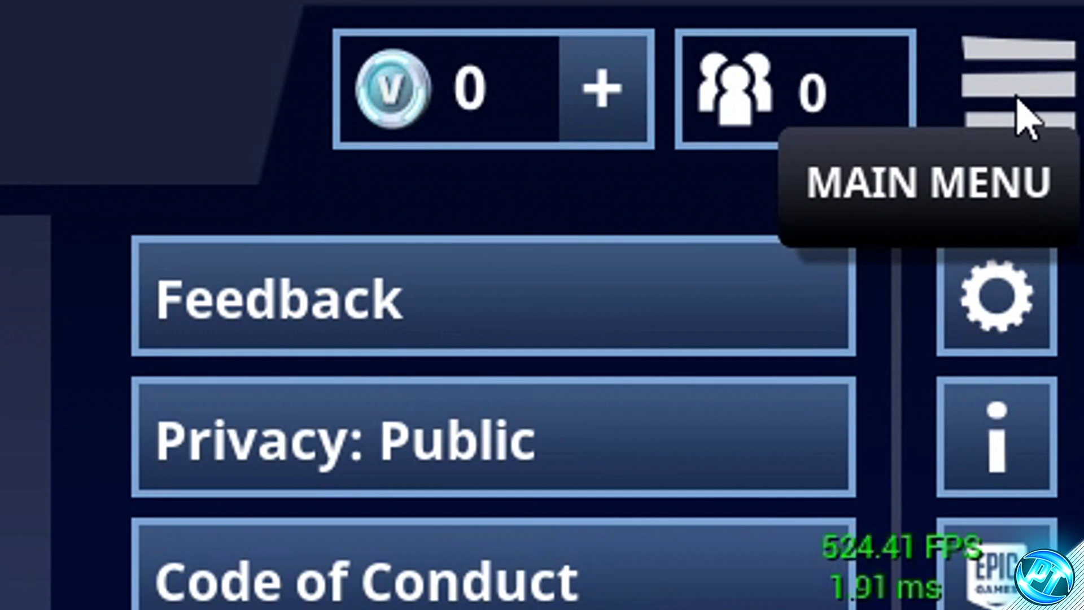
left_click(985, 293)
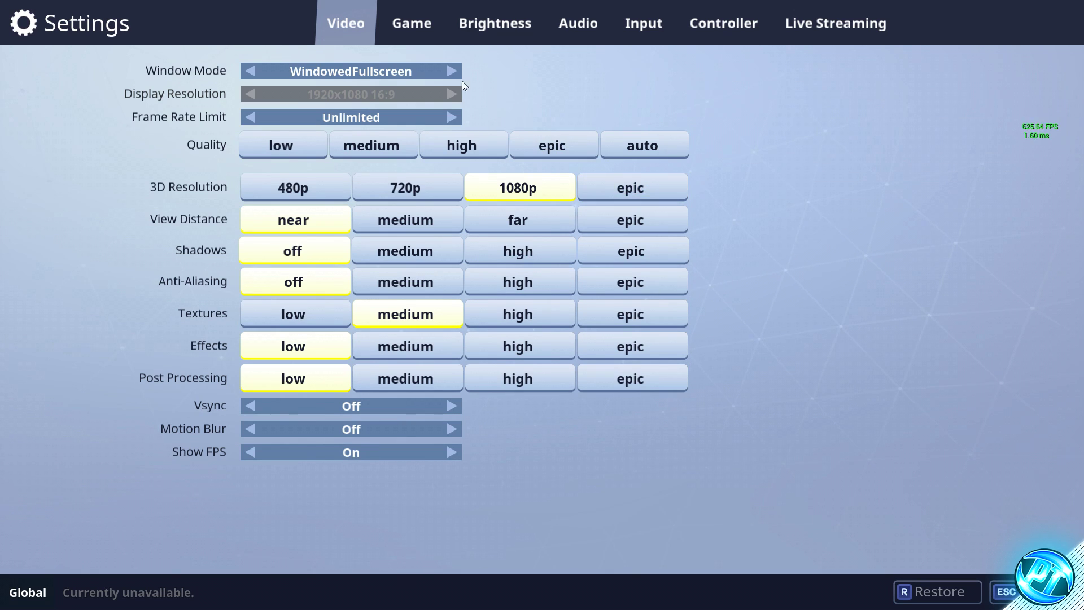
Set Window Mode to Fullscreen, compare 720p and 1080p 3D resolution, and exit to the lobby.
left_click(450, 71)
left_click(450, 72)
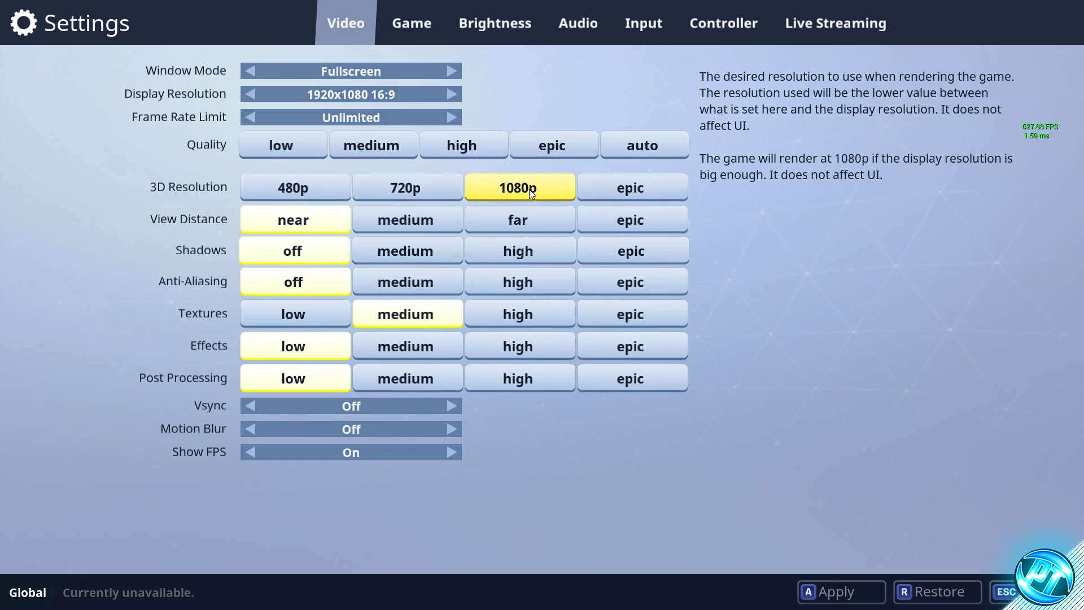
left_click(408, 187)
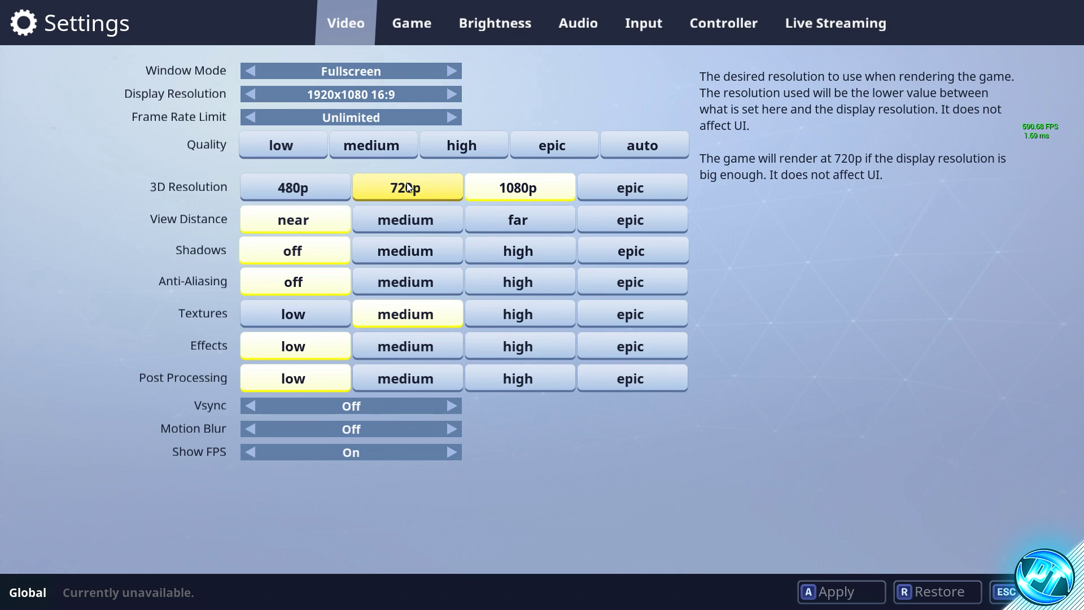
left_click(515, 190)
left_click(422, 188)
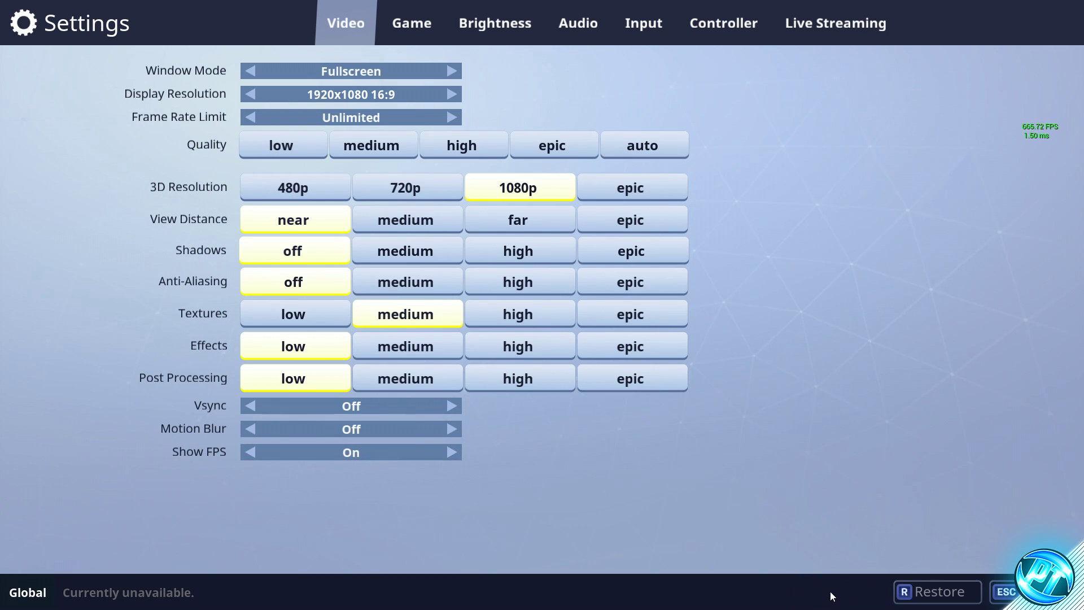
key("Escape")
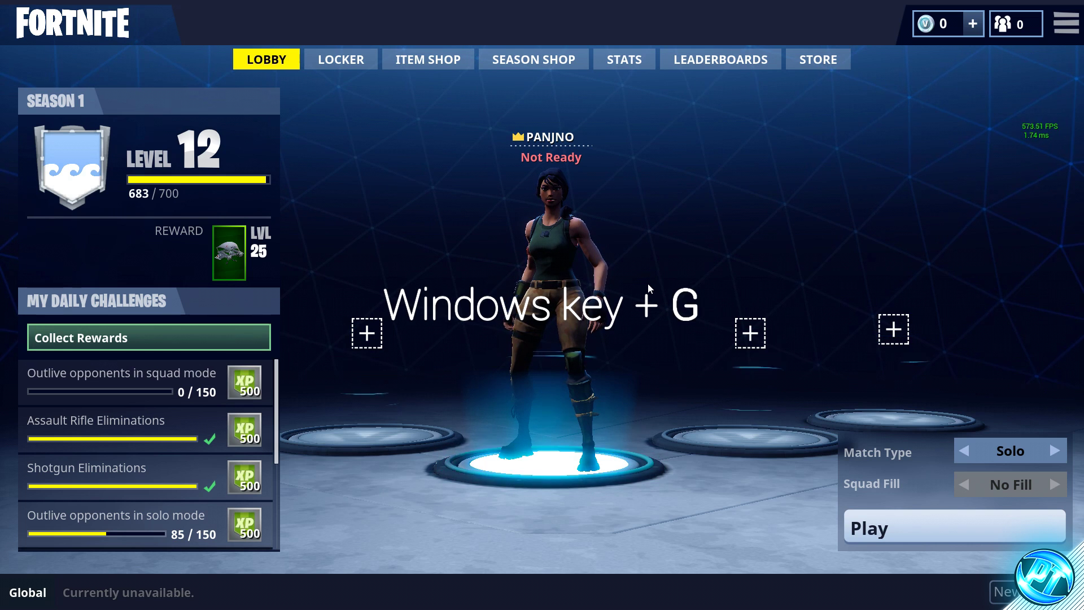
Show the Windows Game Bar over the game, then open the main menu to quit.
key("super+g")
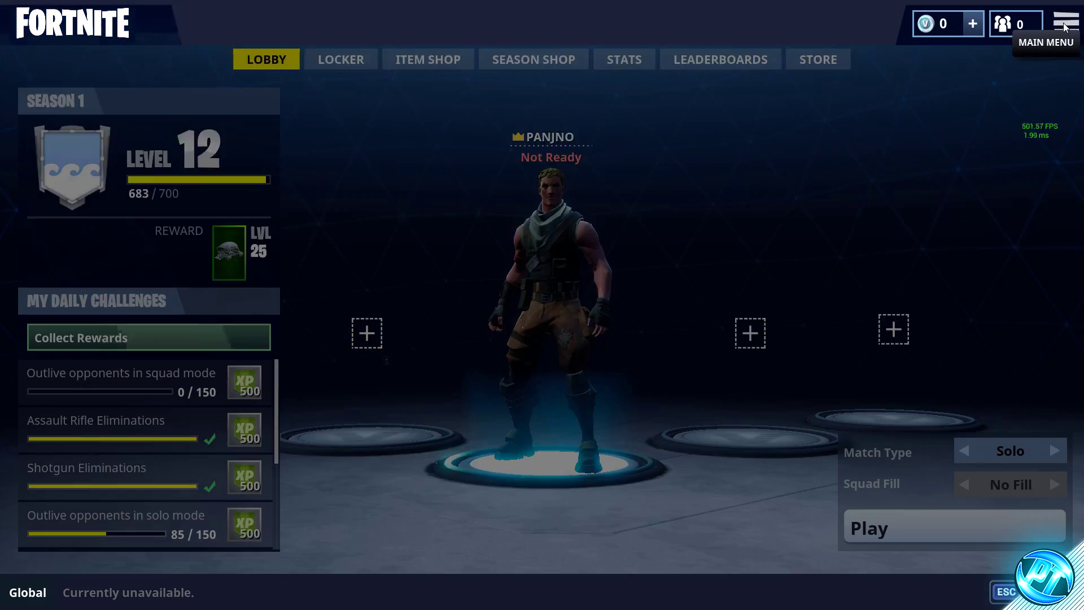
left_click(1066, 24)
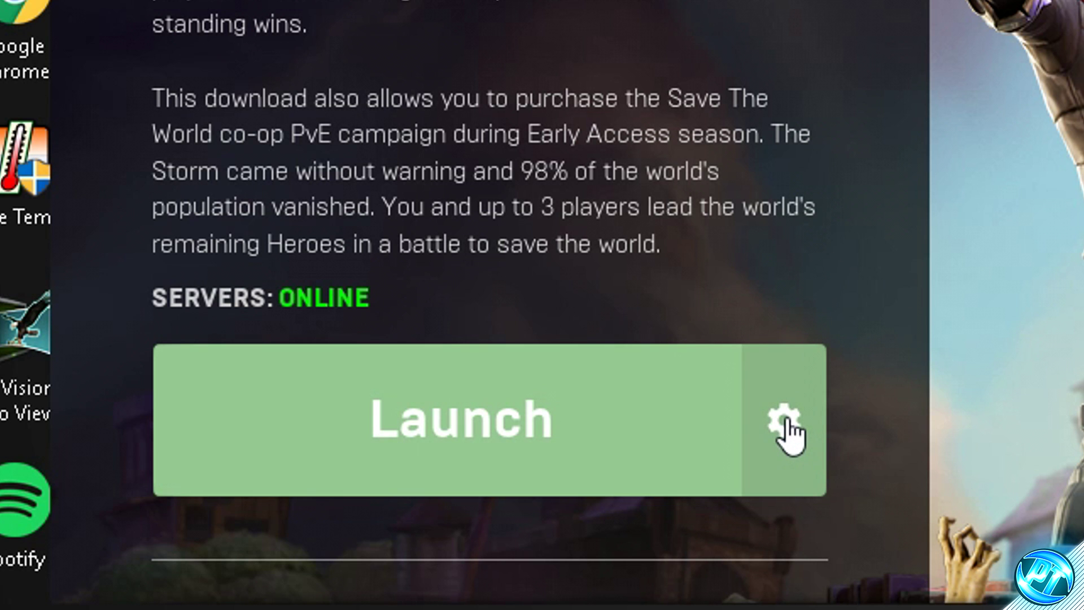
Enable Additional Command Line Arguments in the launcher's Fortnite settings.
left_click(782, 444)
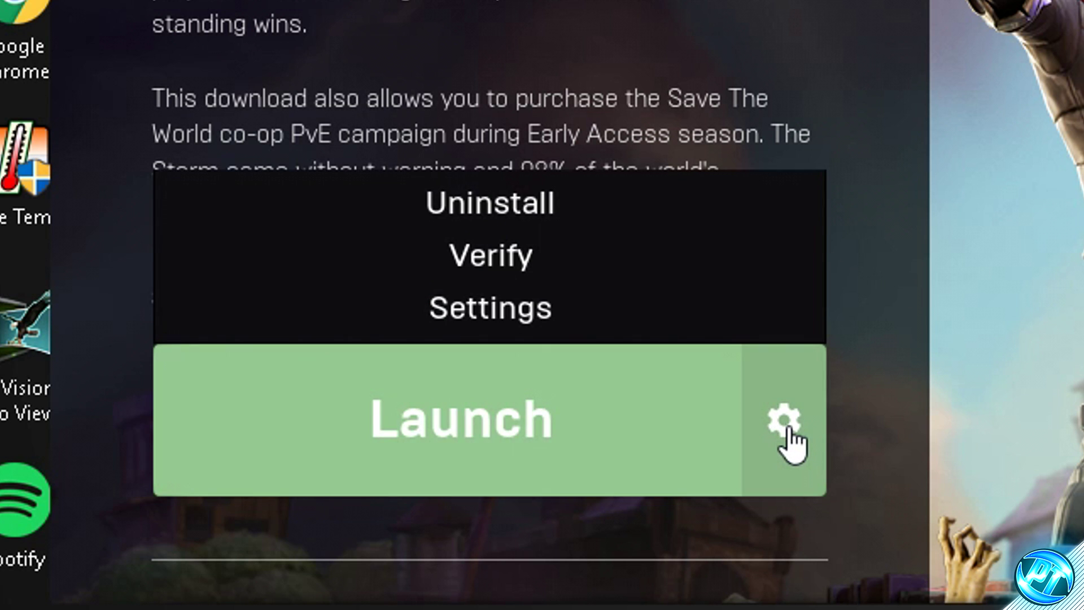
left_click(584, 316)
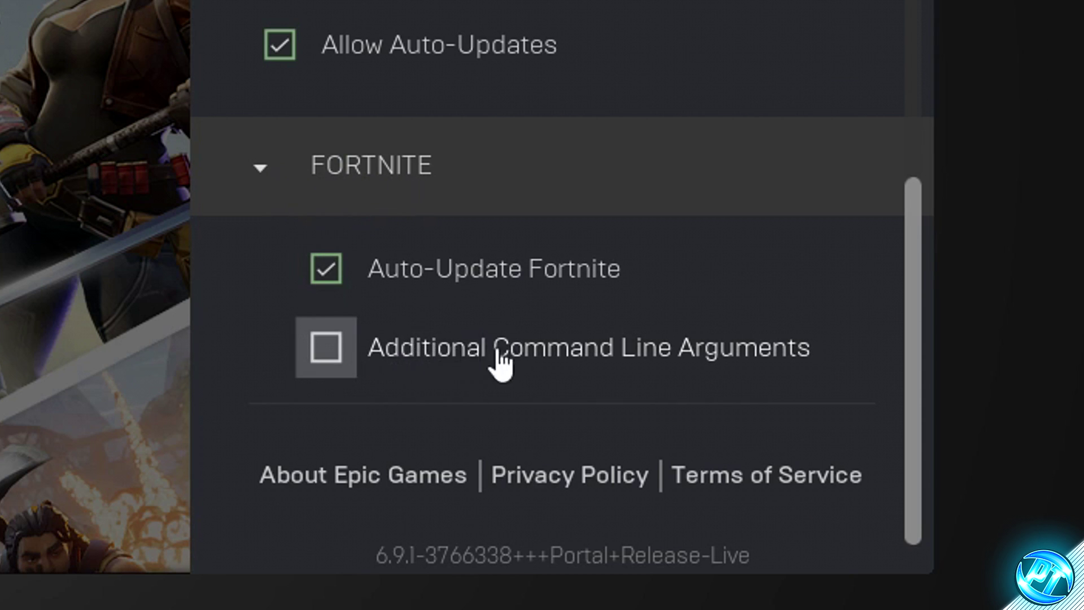
left_click(335, 354)
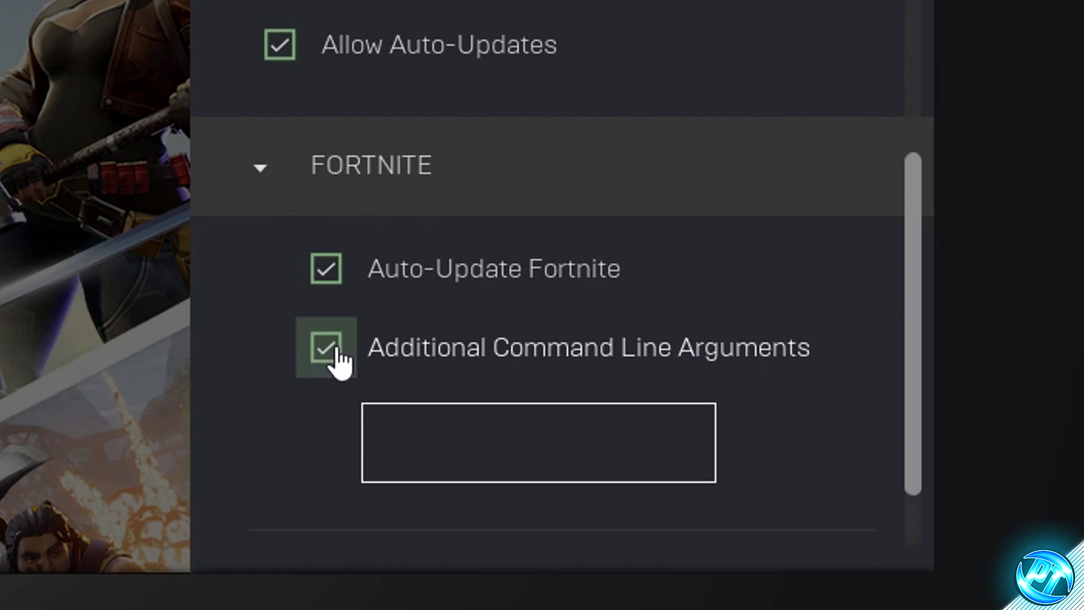
Copy the launch options line from the pack's Launch Options text file.
mouse_move(291, 597)
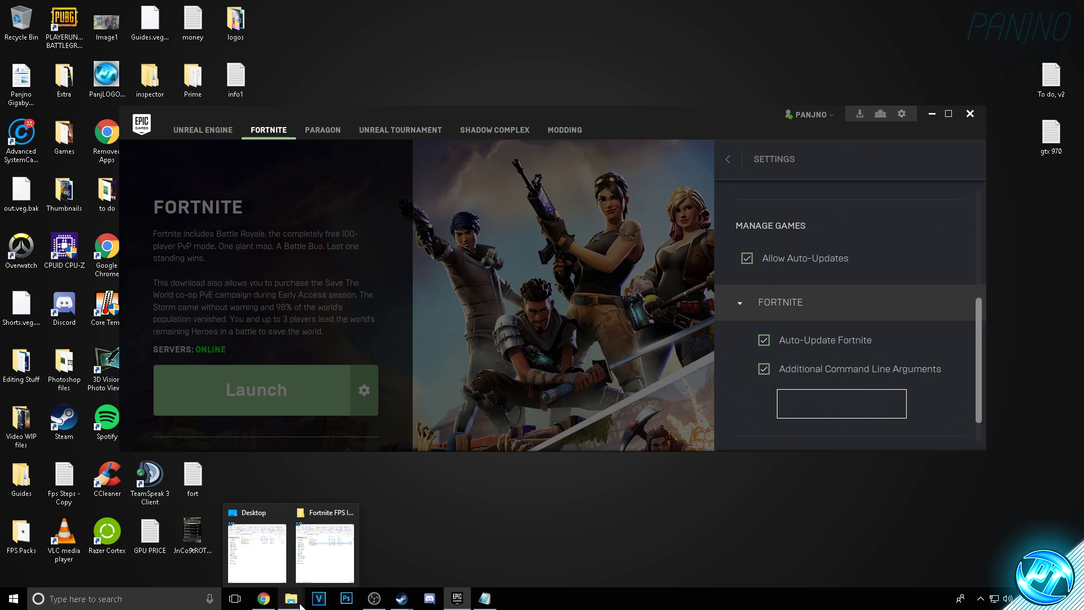
left_click(324, 549)
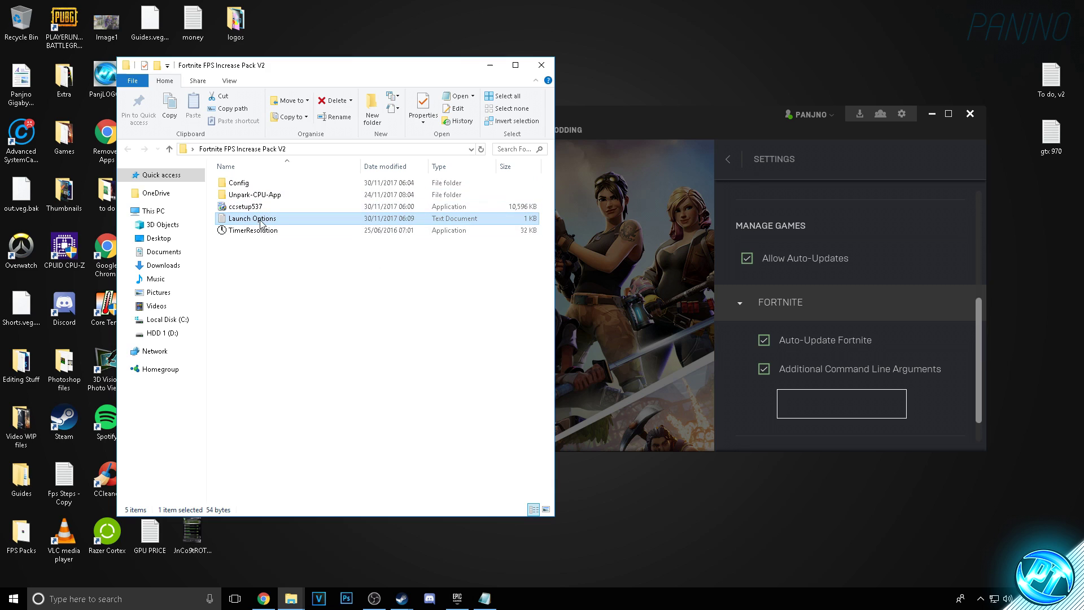
double_click(261, 221)
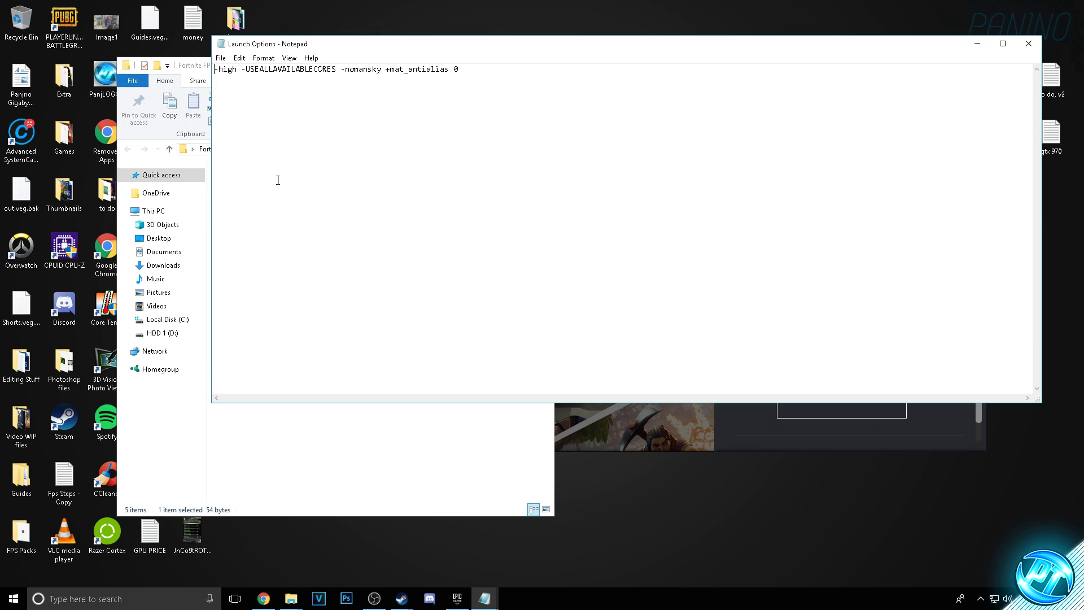
left_click_drag(473, 72, 215, 69)
right_click(270, 66)
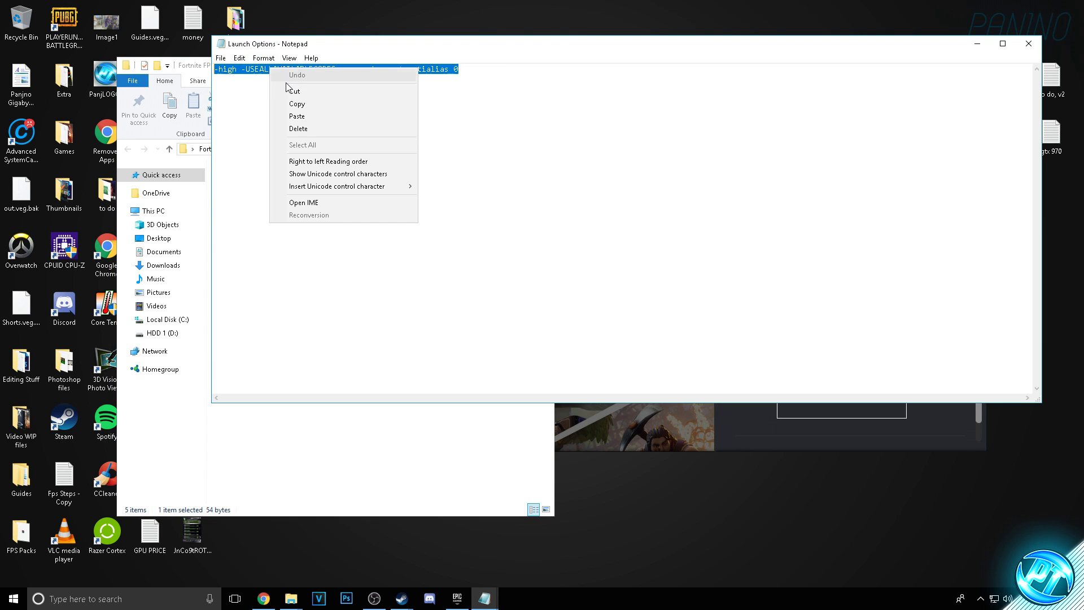
left_click(297, 103)
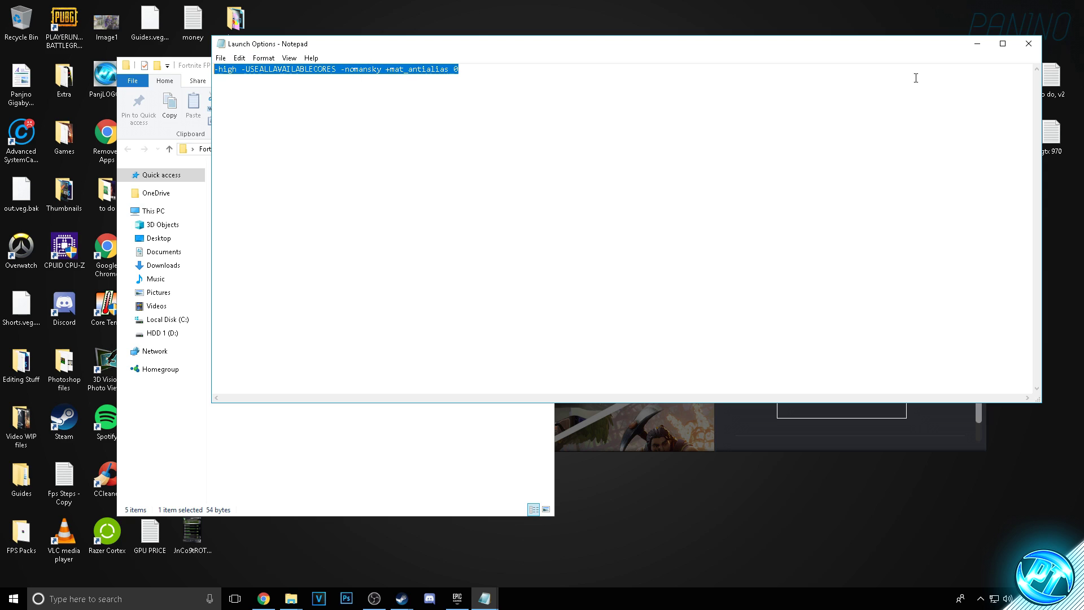
Paste -high -USEALLAVAILABLECORES -nomansky +mat_antialias 0 into the arguments box and close settings.
left_click(977, 44)
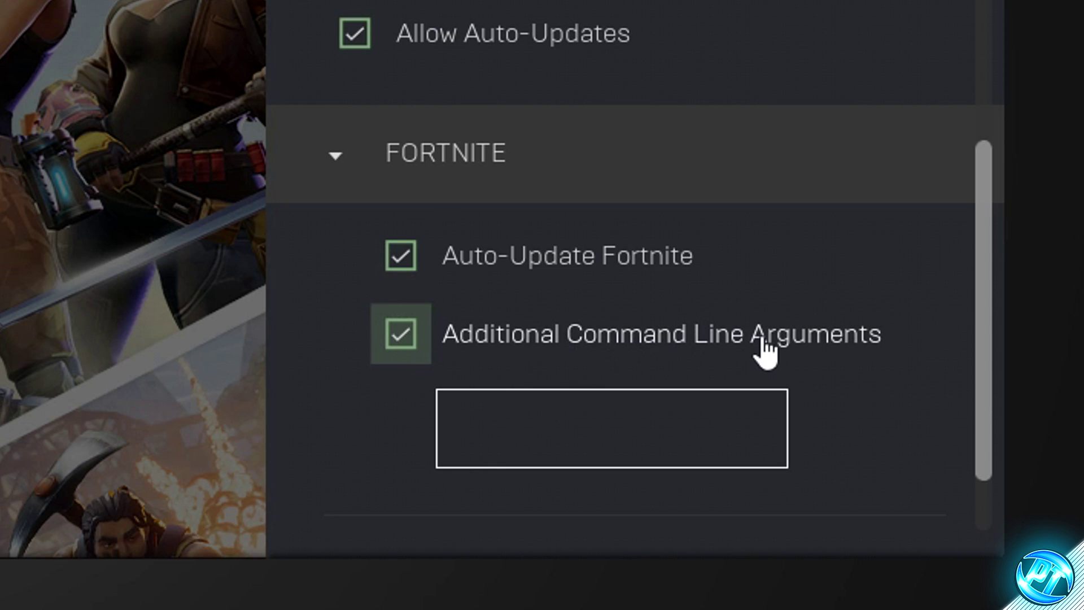
left_click(499, 421)
right_click(496, 427)
left_click(556, 577)
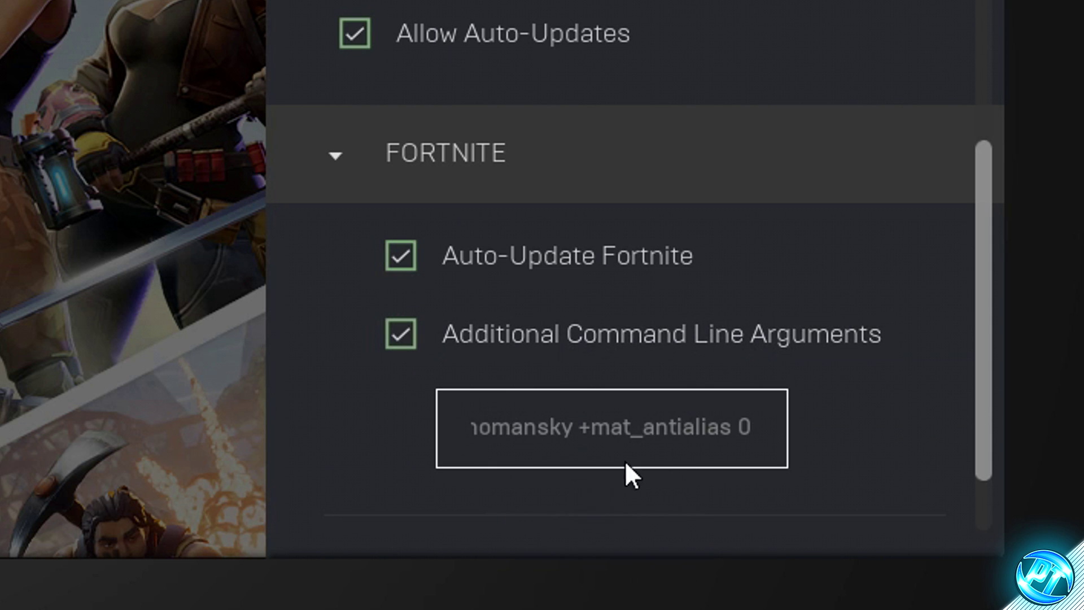
left_click_drag(757, 432, 368, 431)
left_click(749, 426)
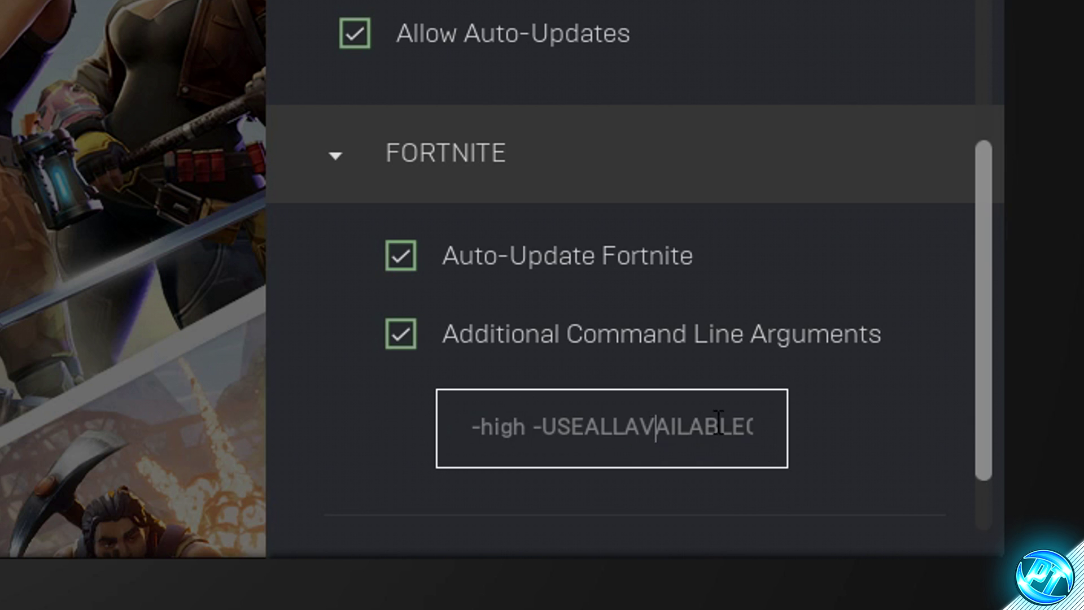
scroll(348, 290, "down", 3)
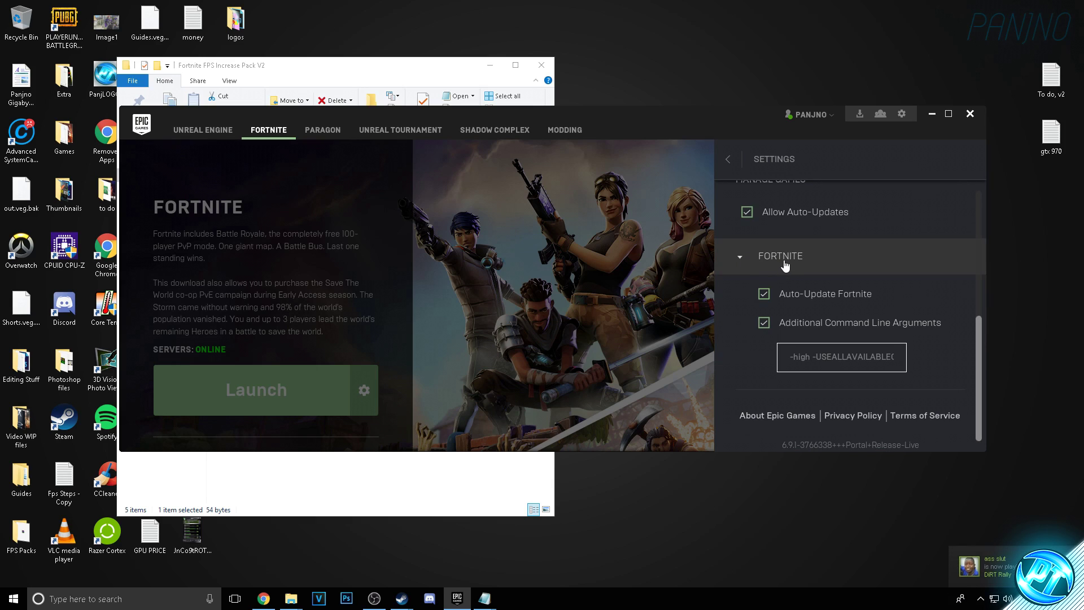
left_click(361, 36)
left_click(729, 160)
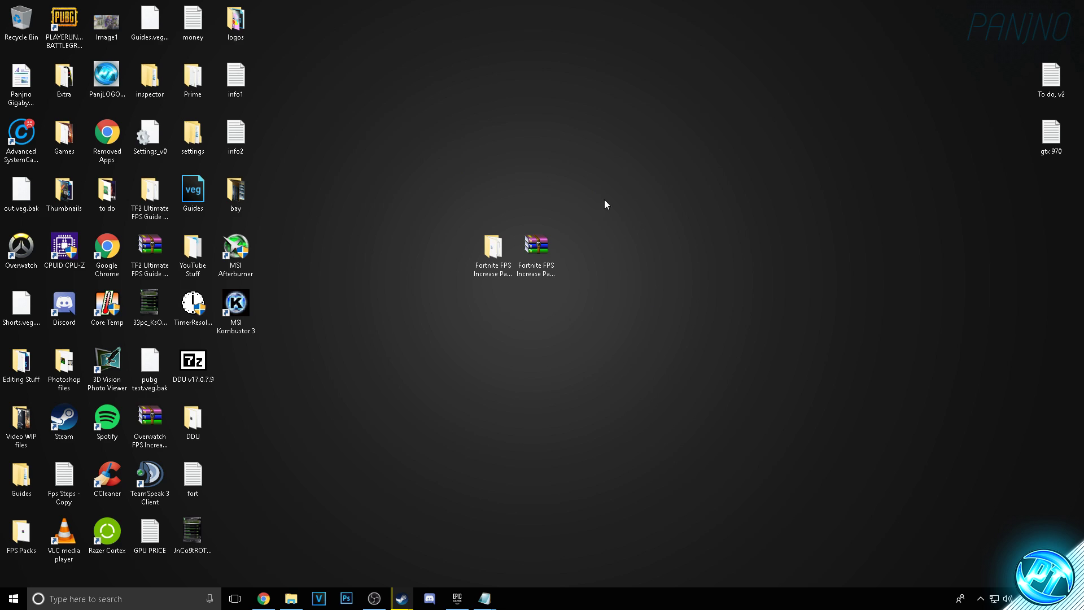
Open Local Disk (C:) and browse into Program Files (x86)\Epic Games.
left_click(290, 599)
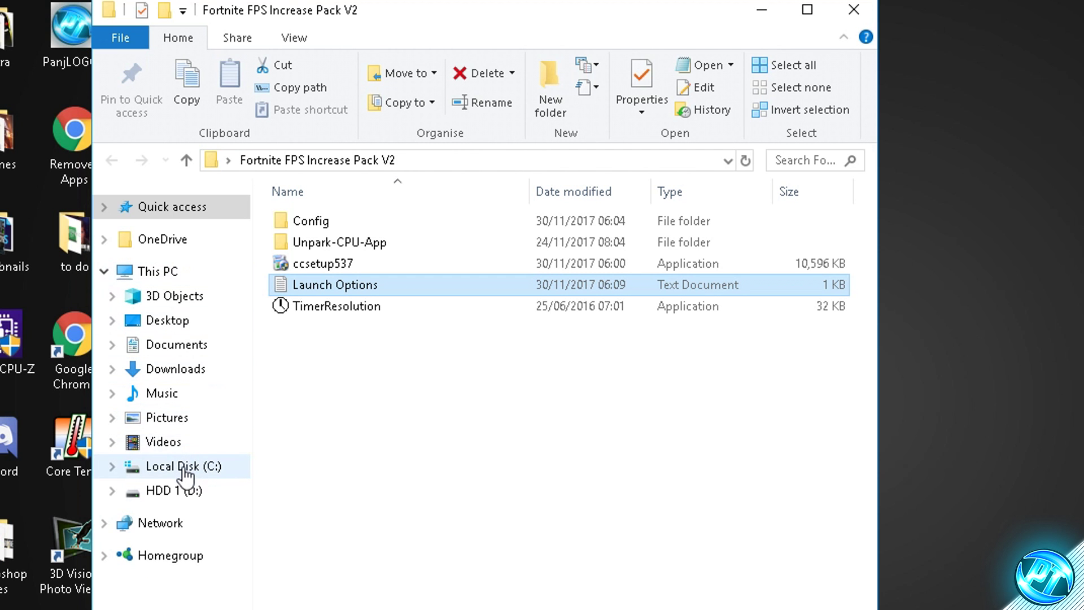
left_click(168, 322)
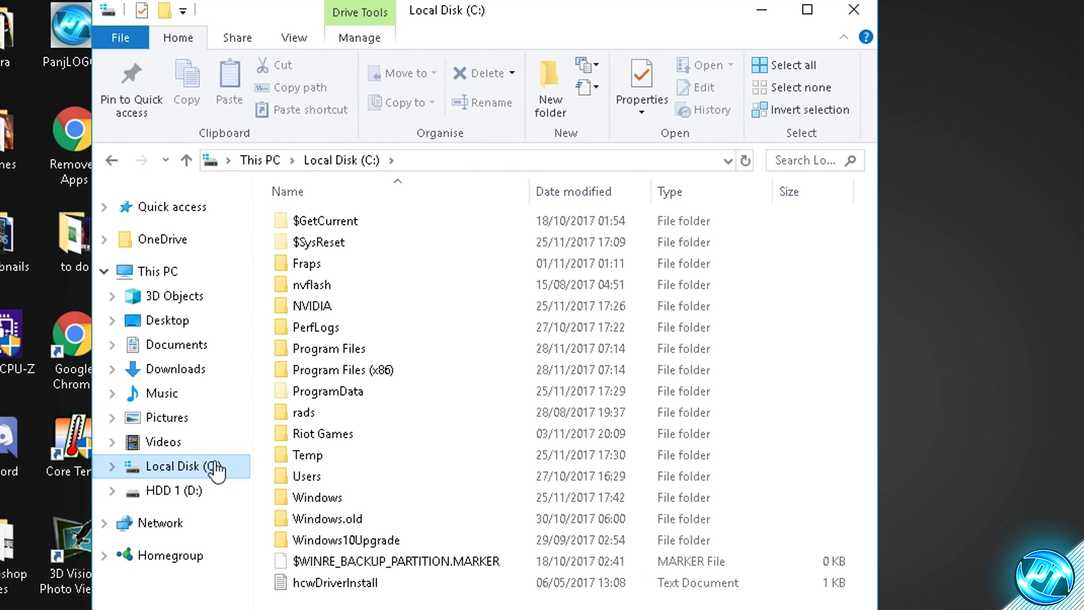
left_click(372, 370)
double_click(373, 370)
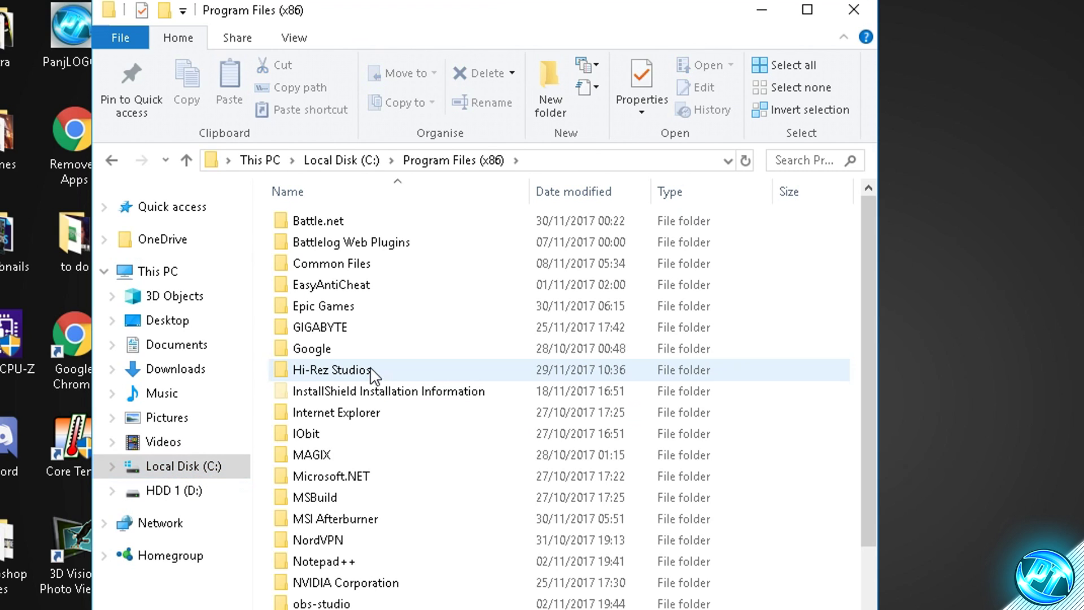
left_click(368, 308)
double_click(368, 307)
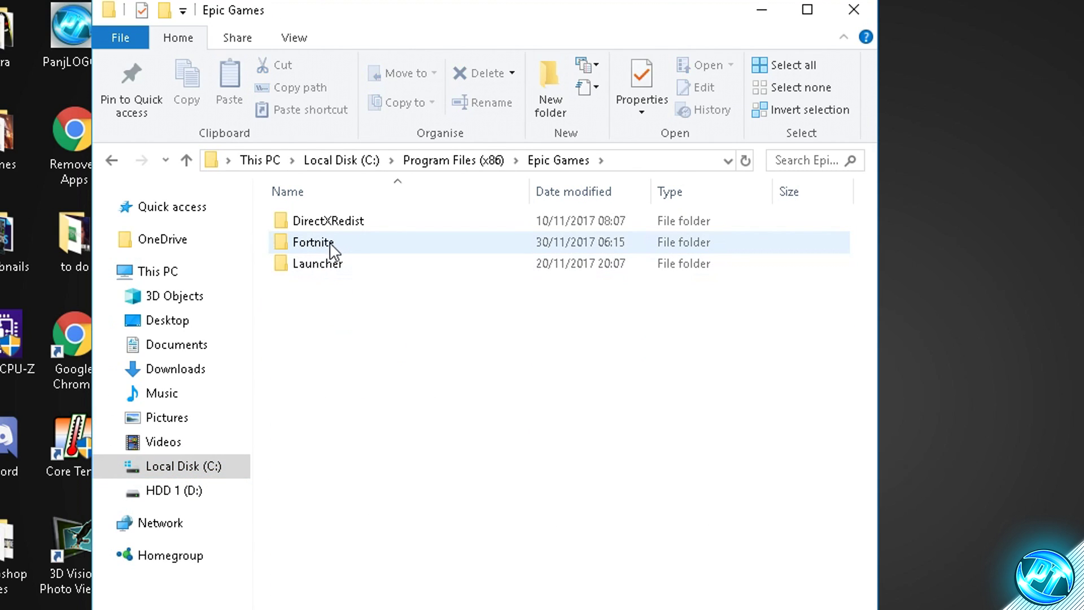
Open Fortnite\FortniteGame\Binaries\Win64 and scroll to FortniteClient-Win64-Shipping.
double_click(329, 244)
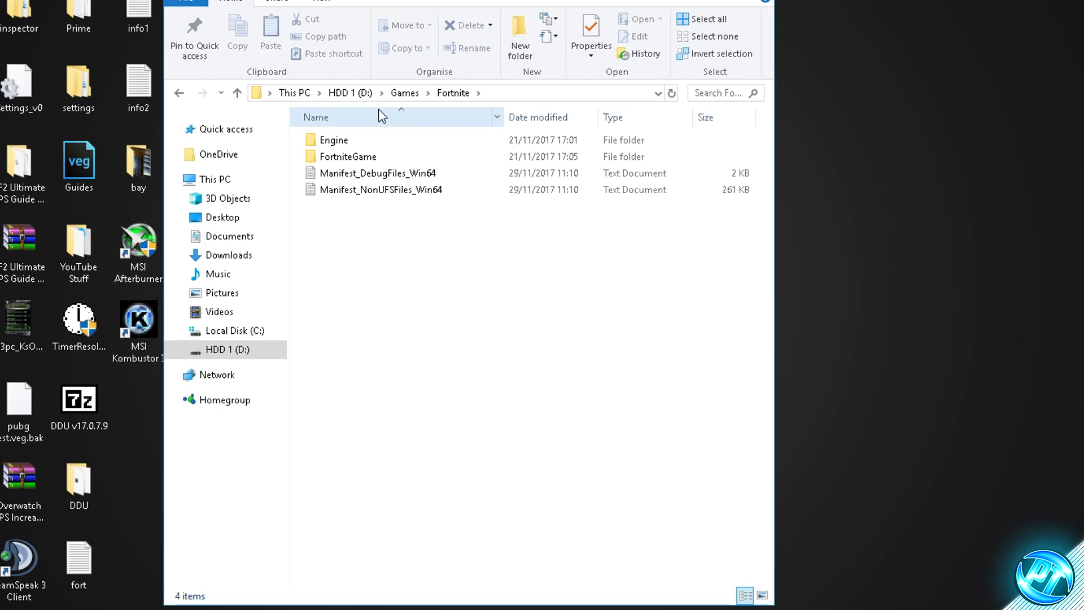
double_click(582, 229)
double_click(334, 140)
double_click(341, 169)
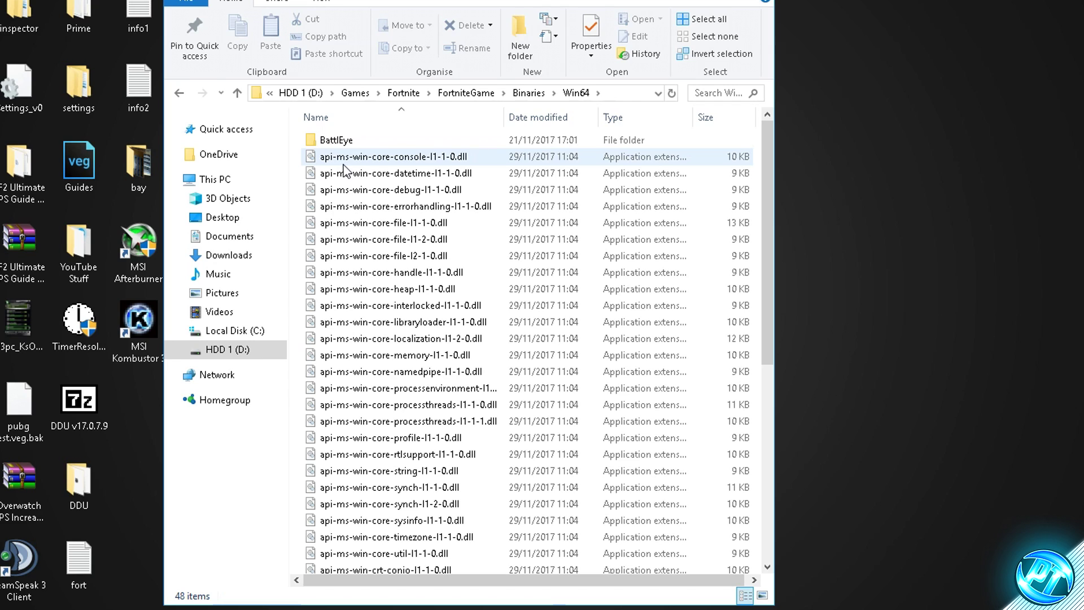
scroll(351, 193, "down", 7)
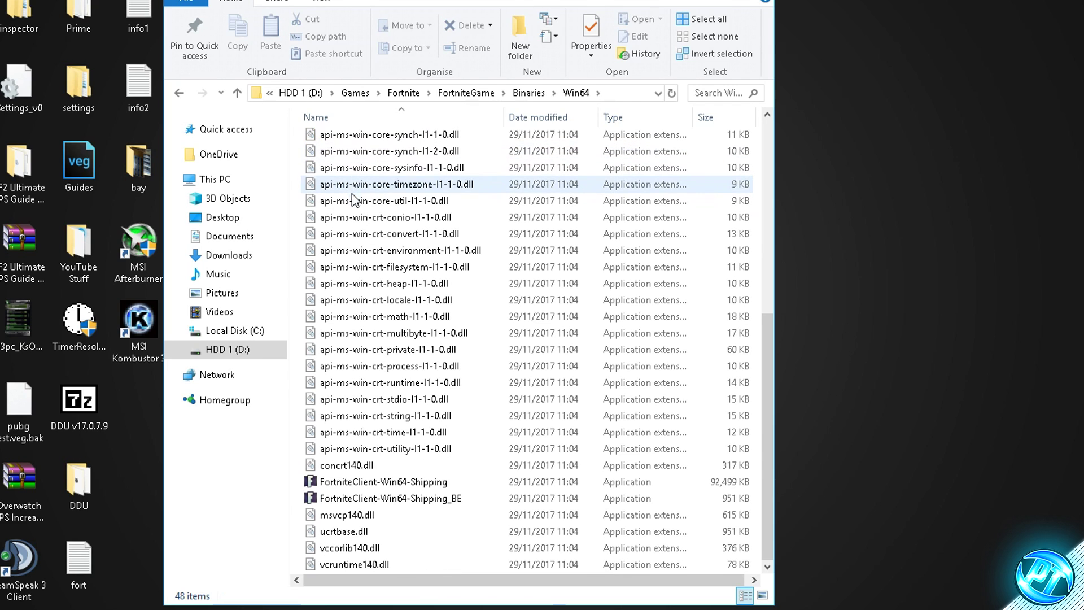
Keep 'Override high DPI scaling' enabled in FortniteClient-Win64-Shipping's Compatibility properties and confirm with OK.
right_click(436, 487)
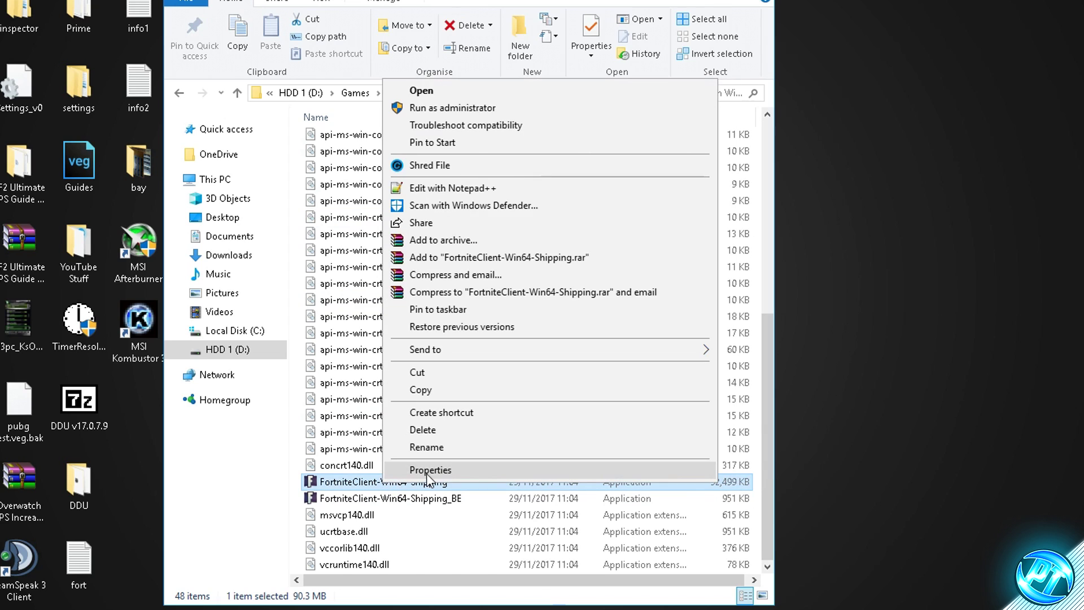
left_click(433, 472)
left_click(527, 331)
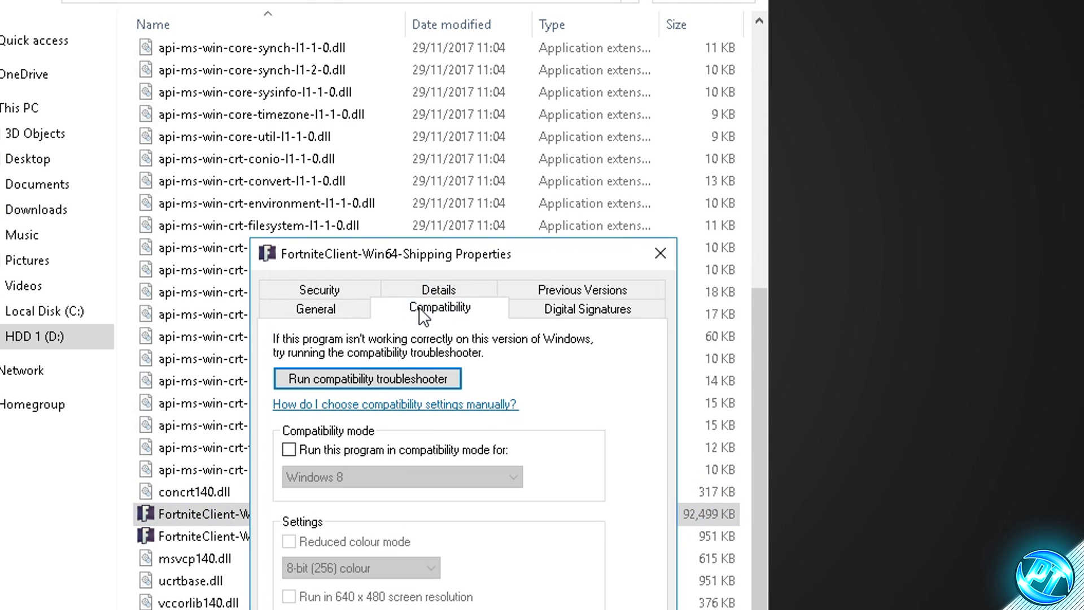
left_click_drag(431, 259, 375, 32)
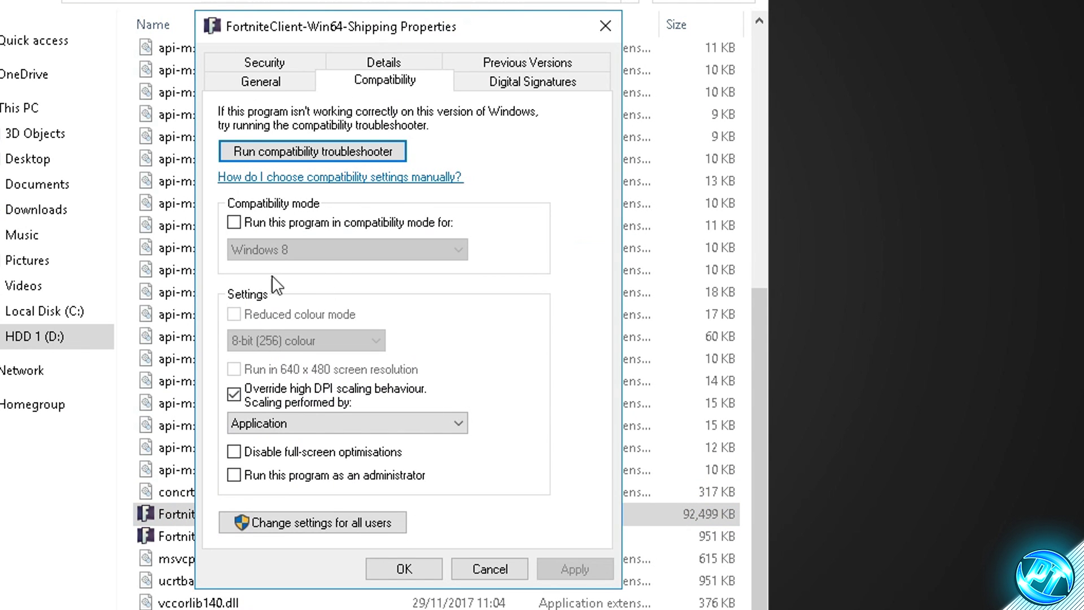
left_click(268, 394)
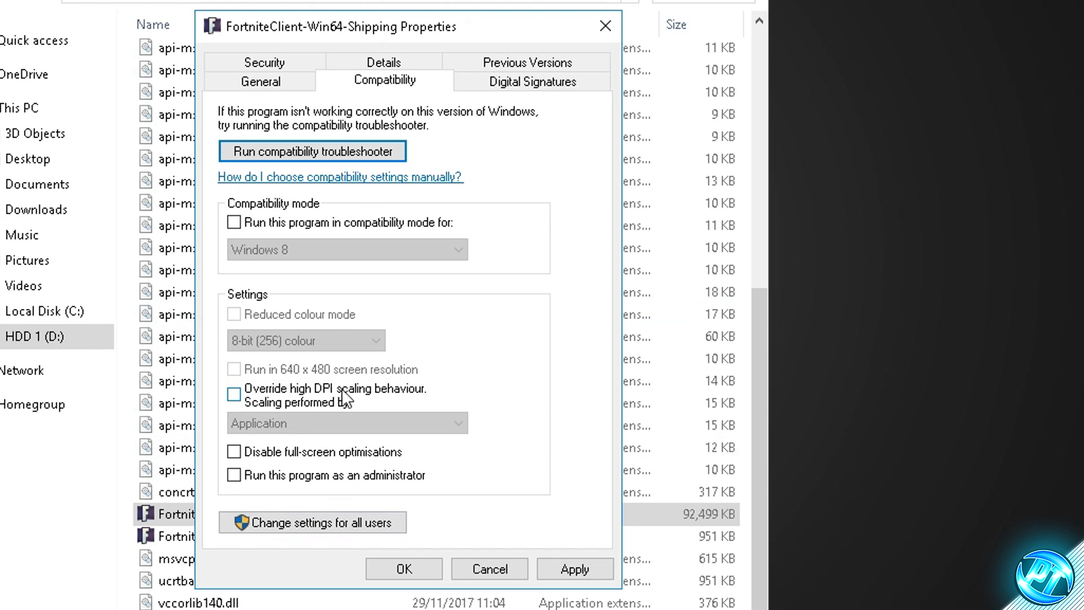
left_click(294, 404)
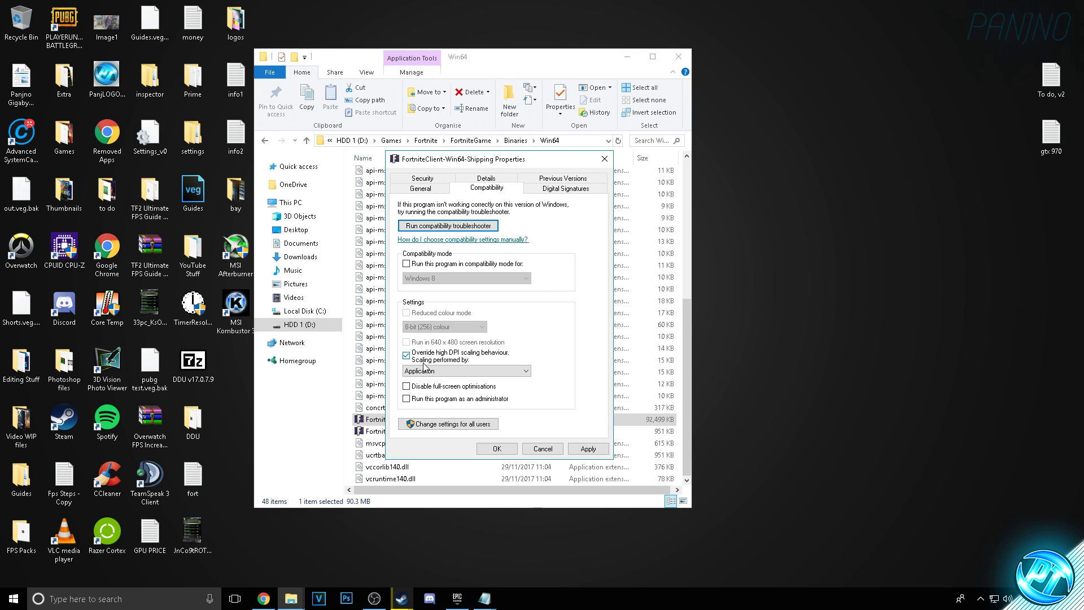
left_click(497, 448)
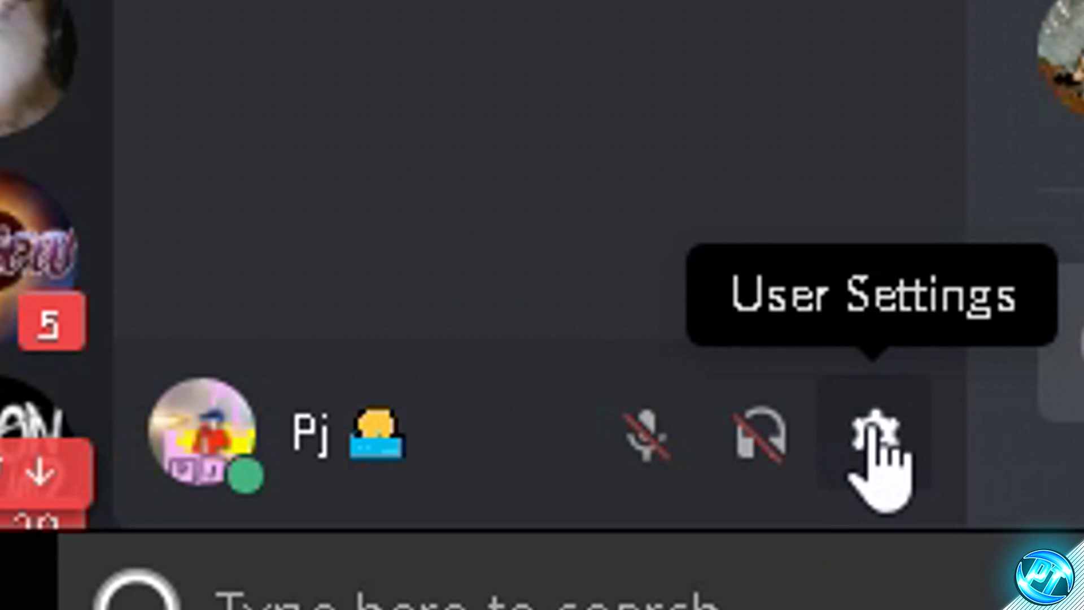
Switch off Hardware Acceleration in Discord's Appearance settings, let it relaunch, then close Discord.
left_click(867, 432)
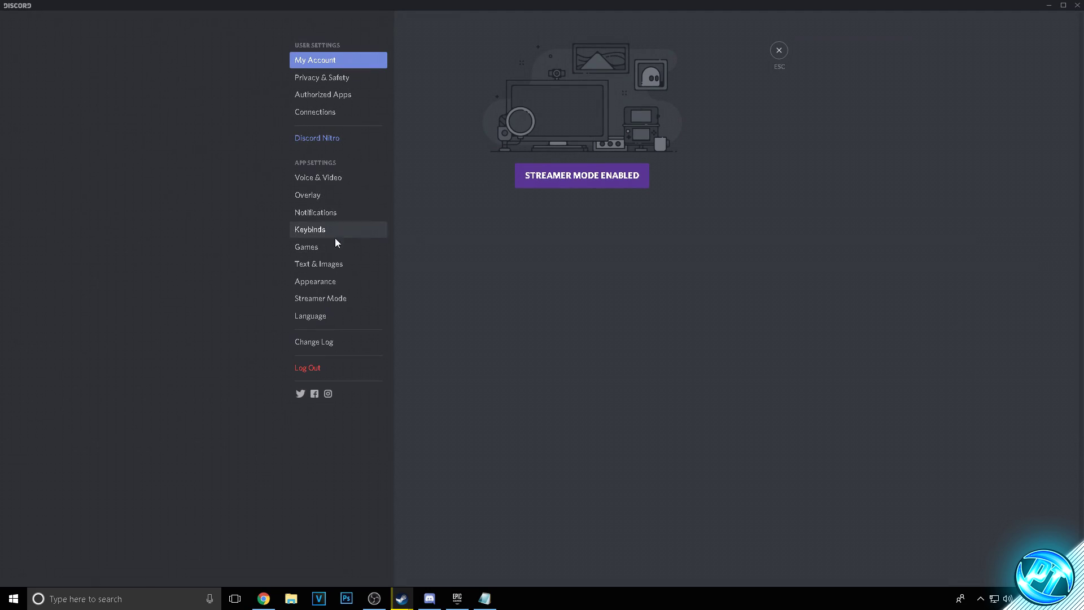
left_click(346, 282)
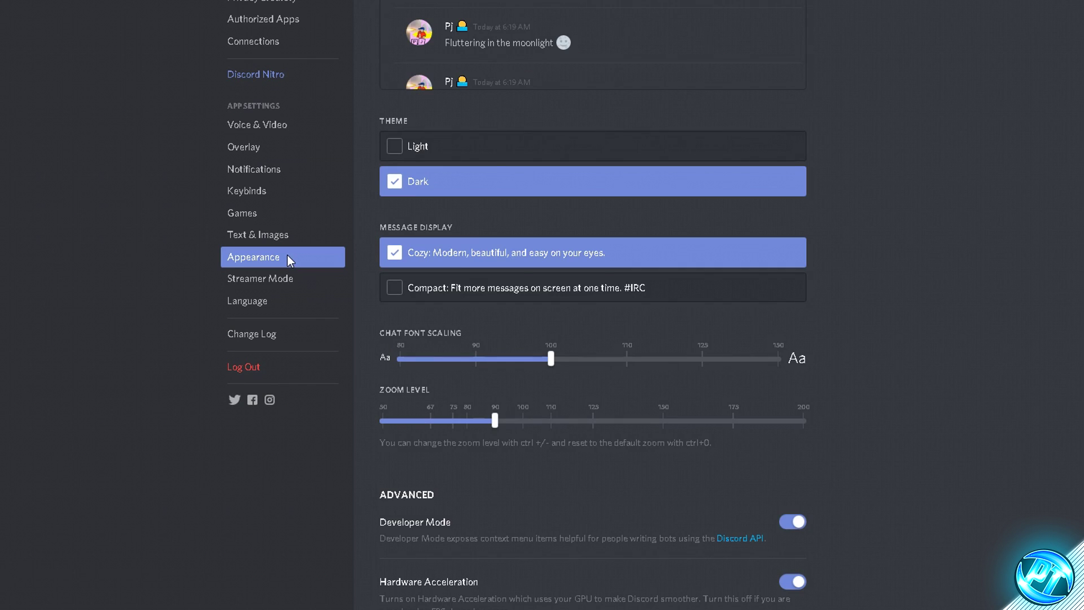
scroll(516, 215, "down", 1)
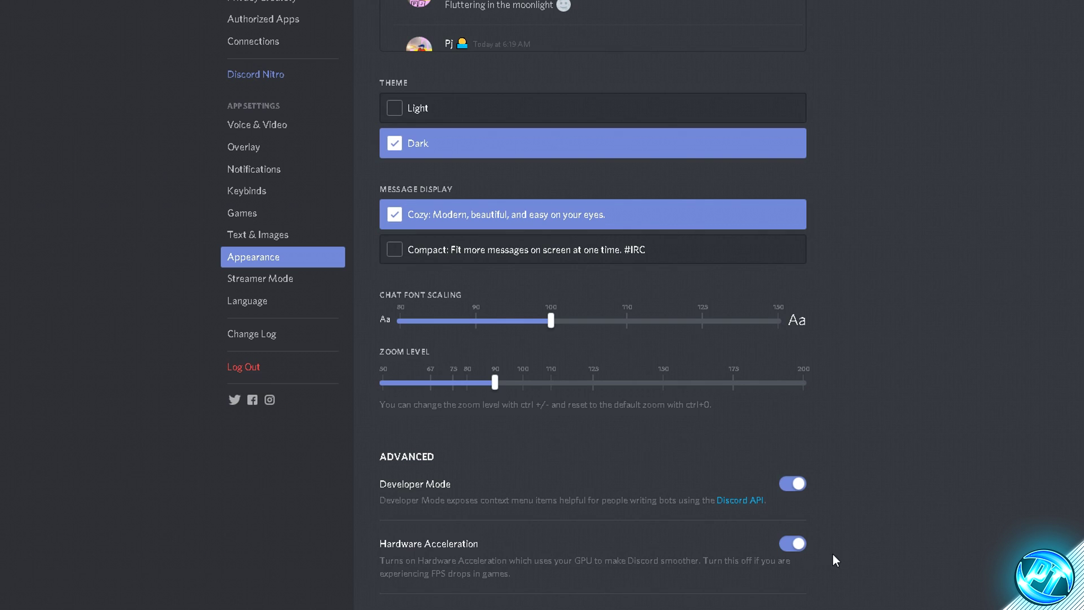
left_click(800, 544)
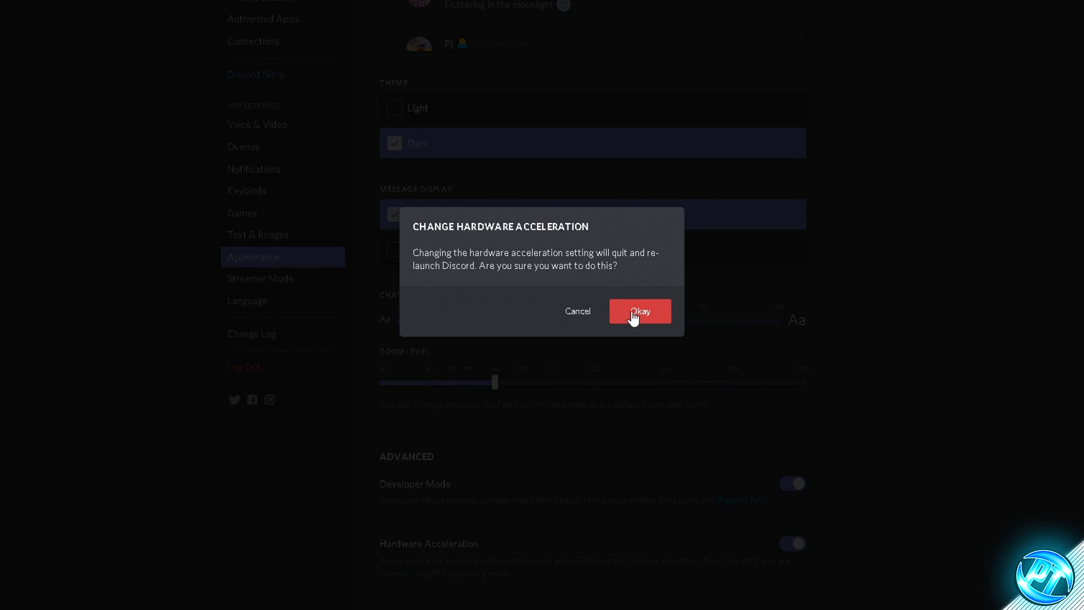
left_click(637, 316)
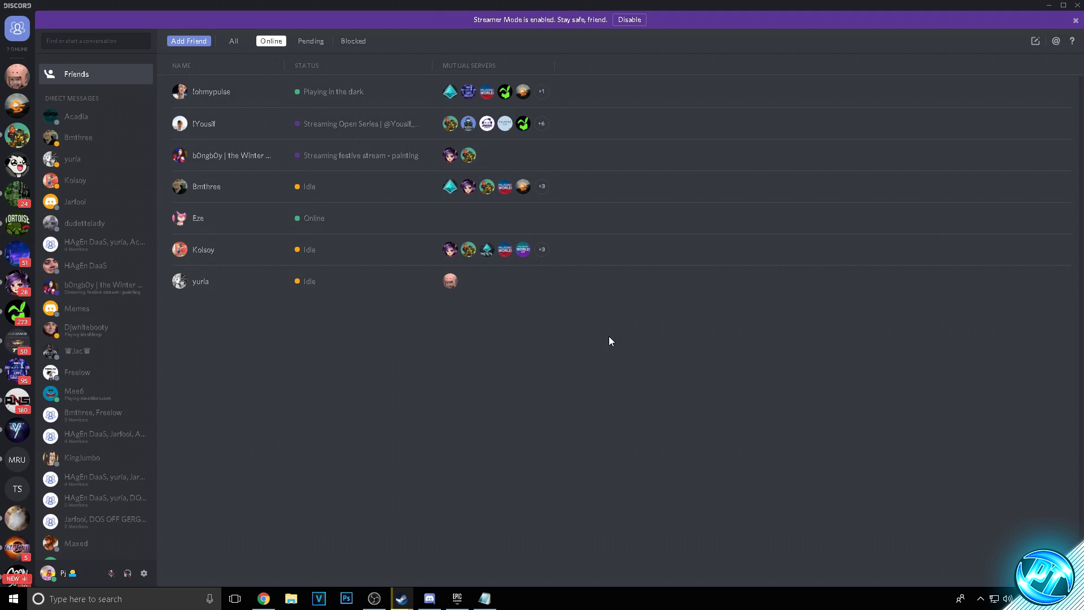
left_click(1077, 5)
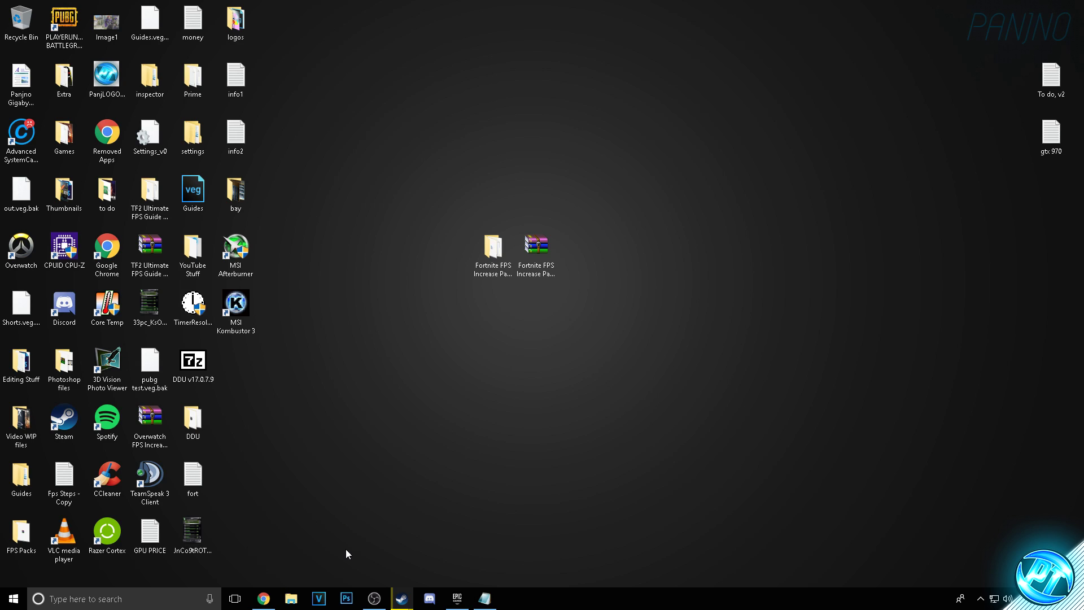
Leave Chrome's 'Use hardware acceleration when available' switched off under Advanced > System settings.
left_click(263, 598)
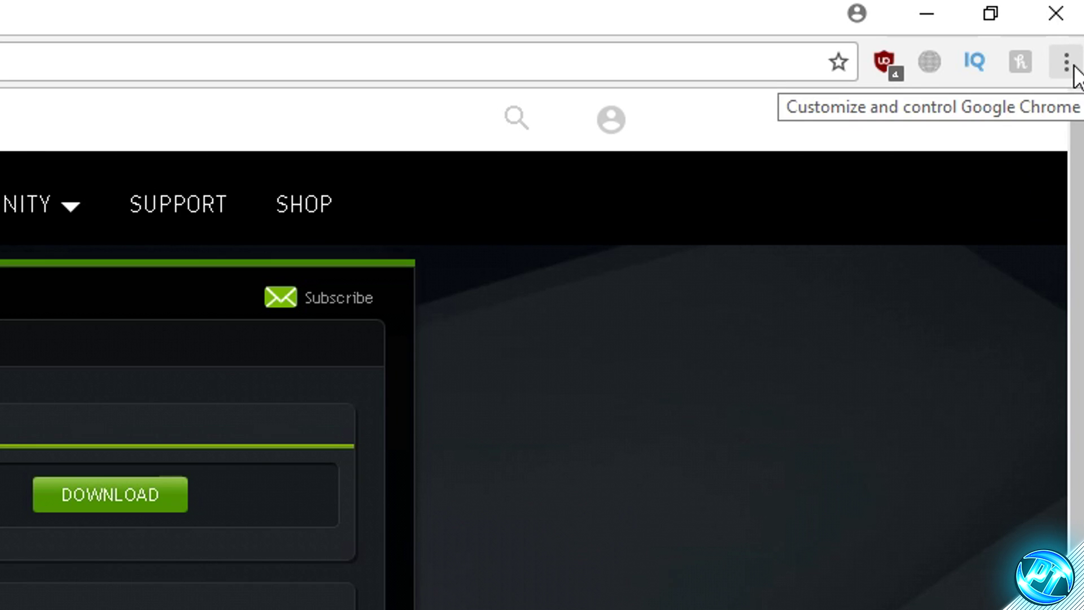
left_click(1071, 65)
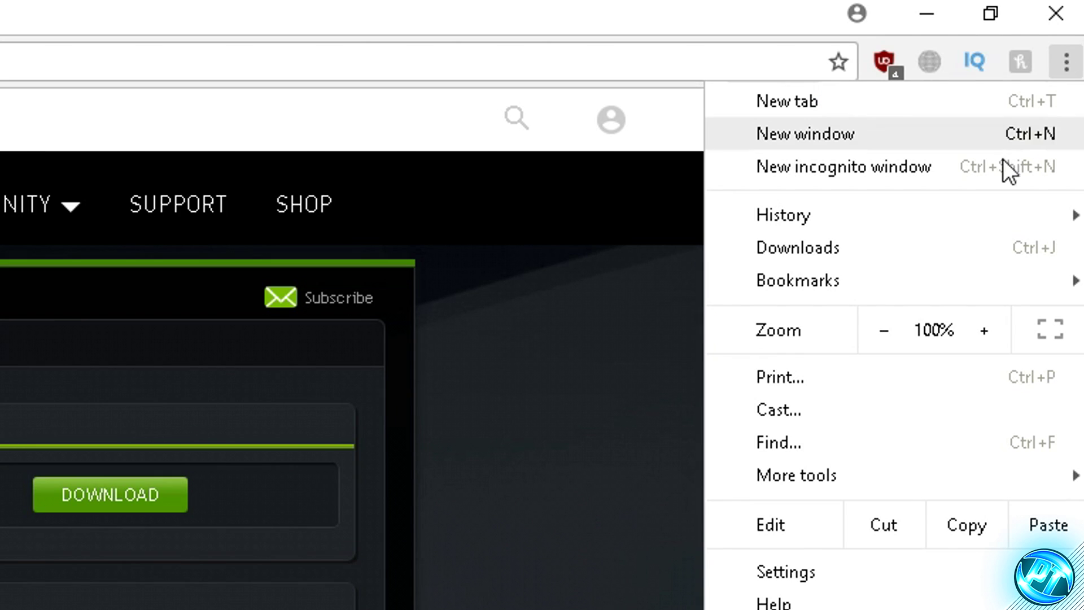
left_click(843, 570)
scroll(576, 203, "down", 4)
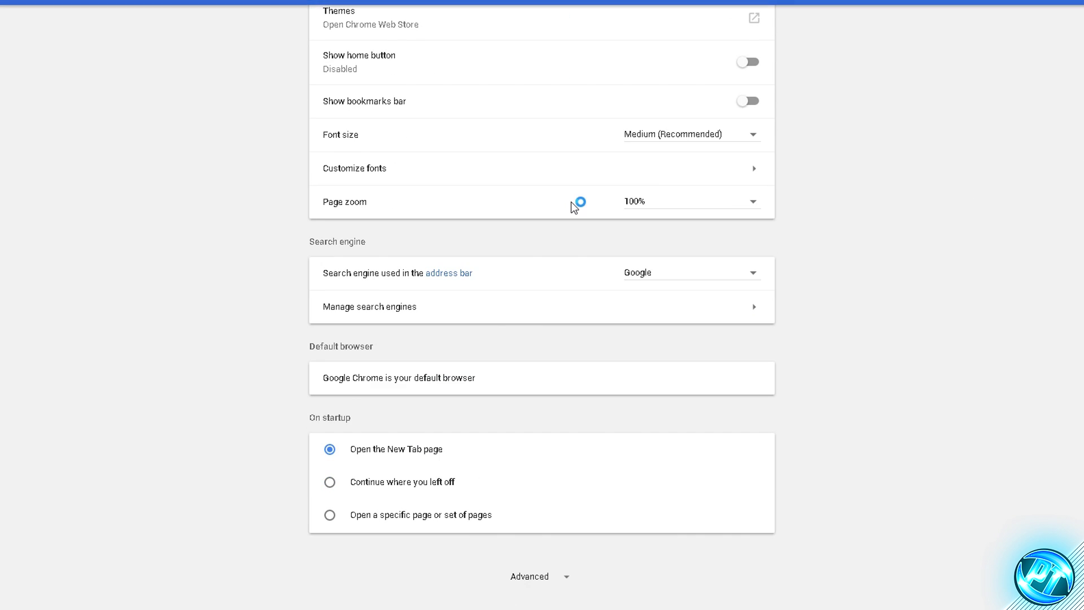
left_click(550, 578)
scroll(564, 379, "down", 20)
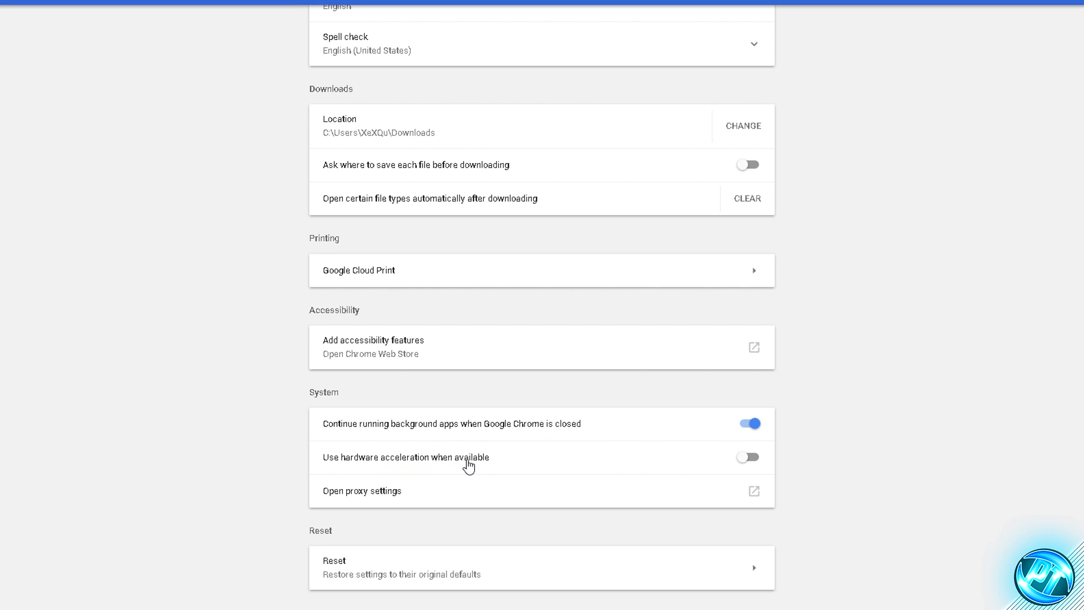
left_click(735, 463)
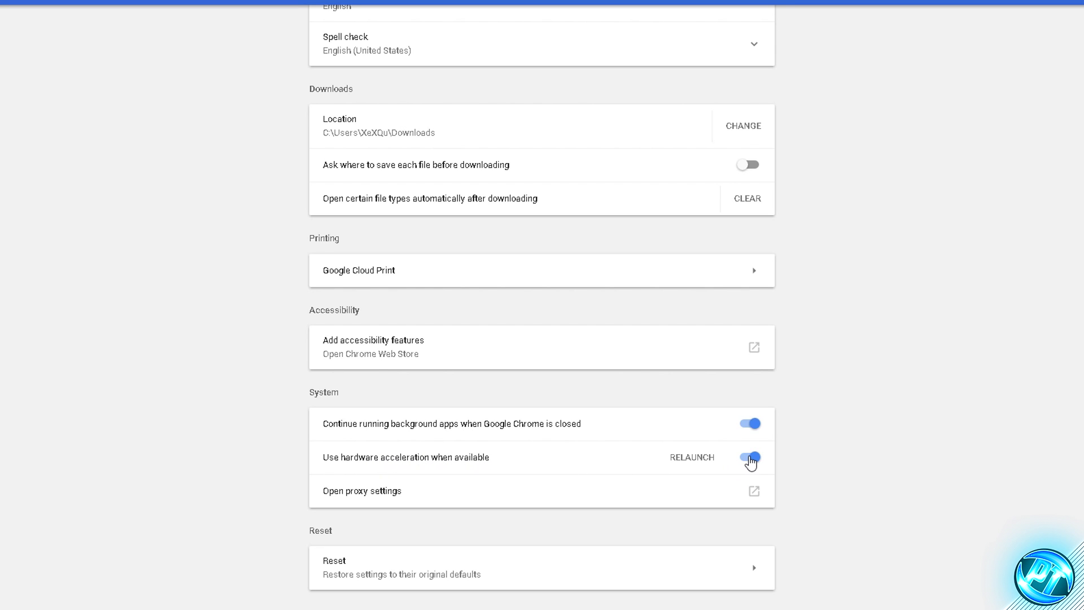
left_click(751, 463)
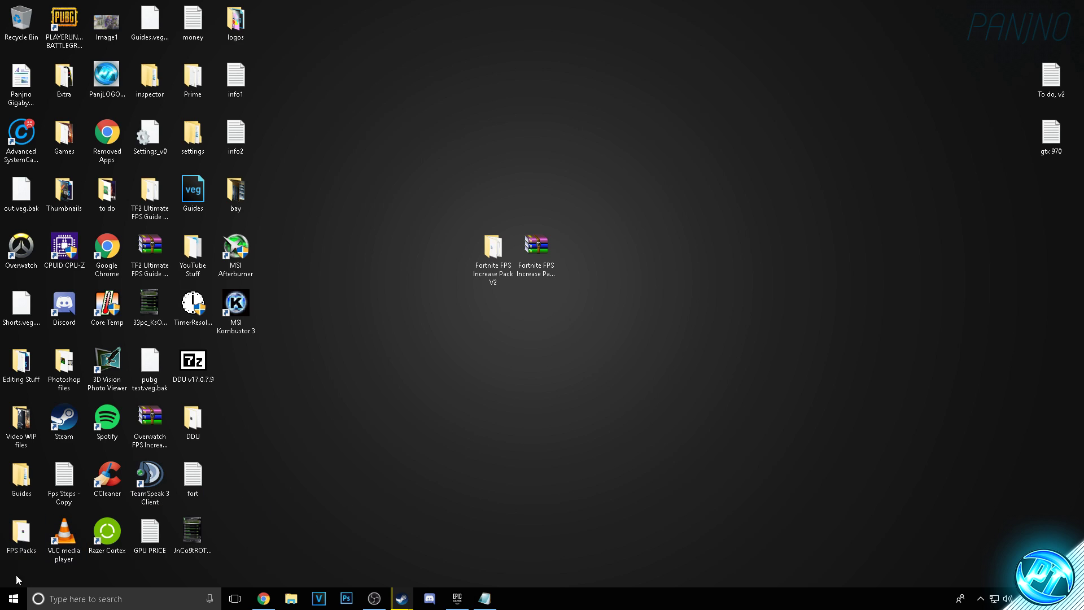
left_click(13, 599)
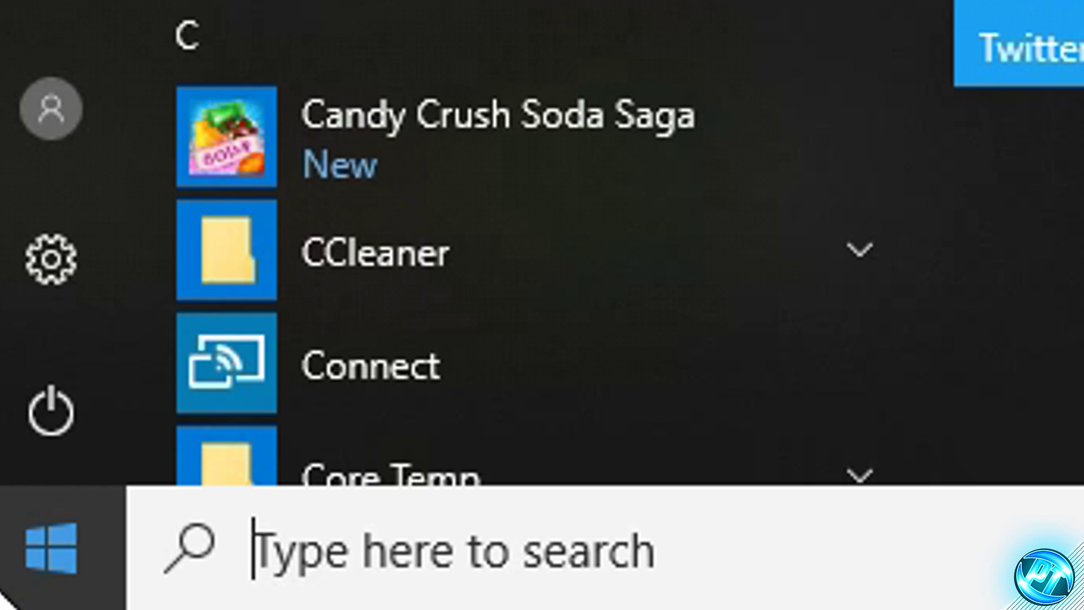
Go from %appdata% up to AppData and into Local\Temp.
type("%")
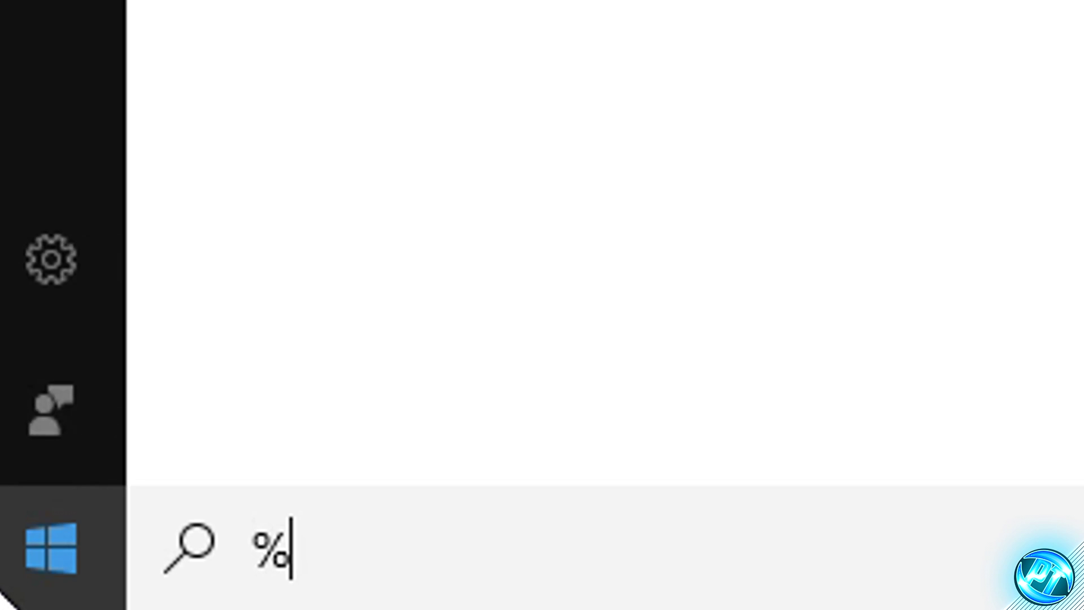
type("appdata%")
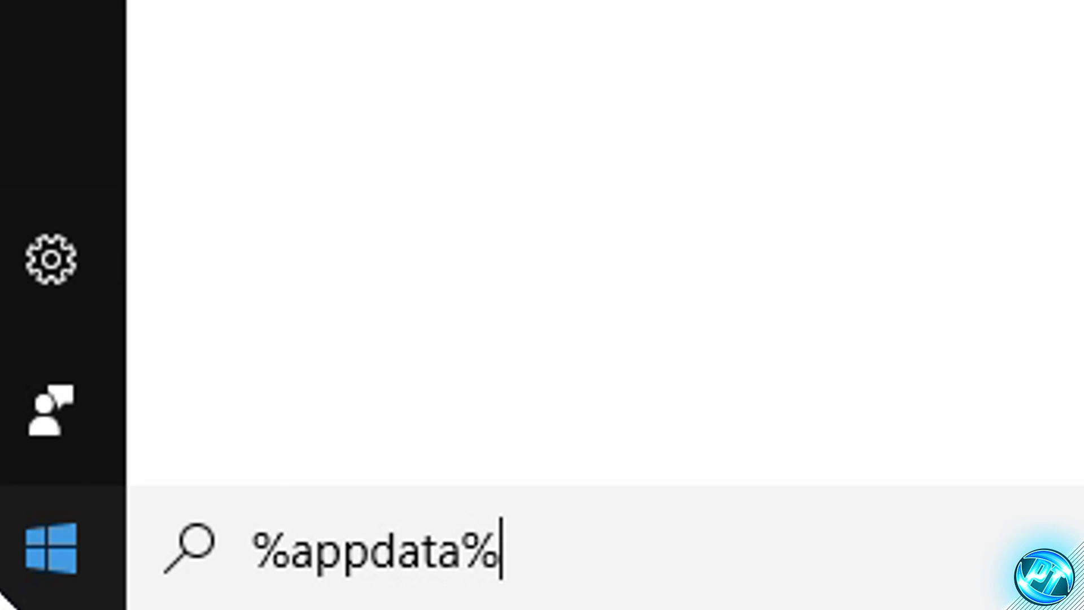
key("Return")
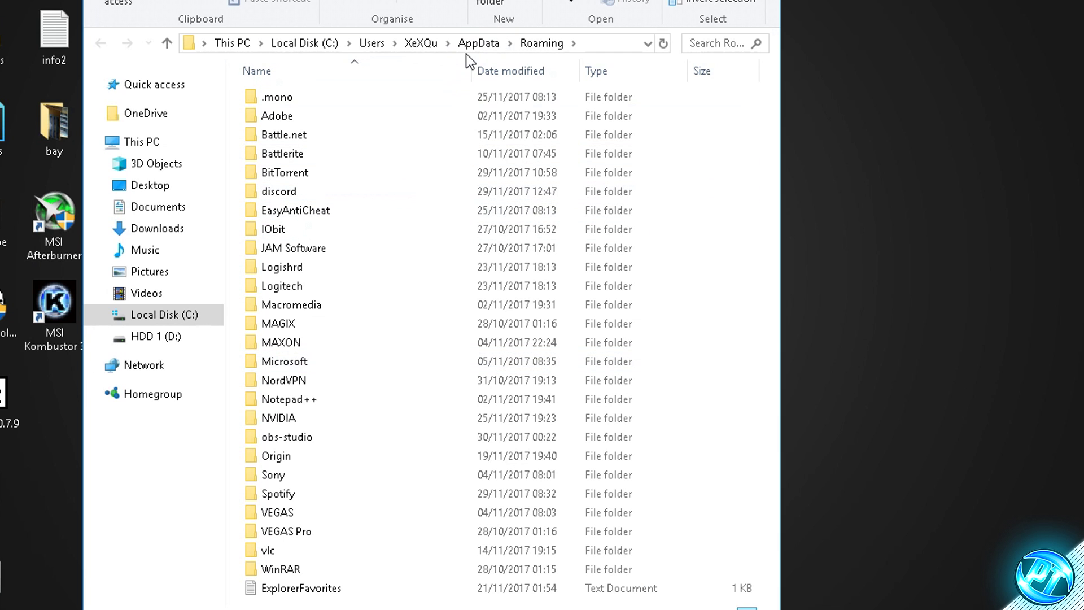
left_click(482, 48)
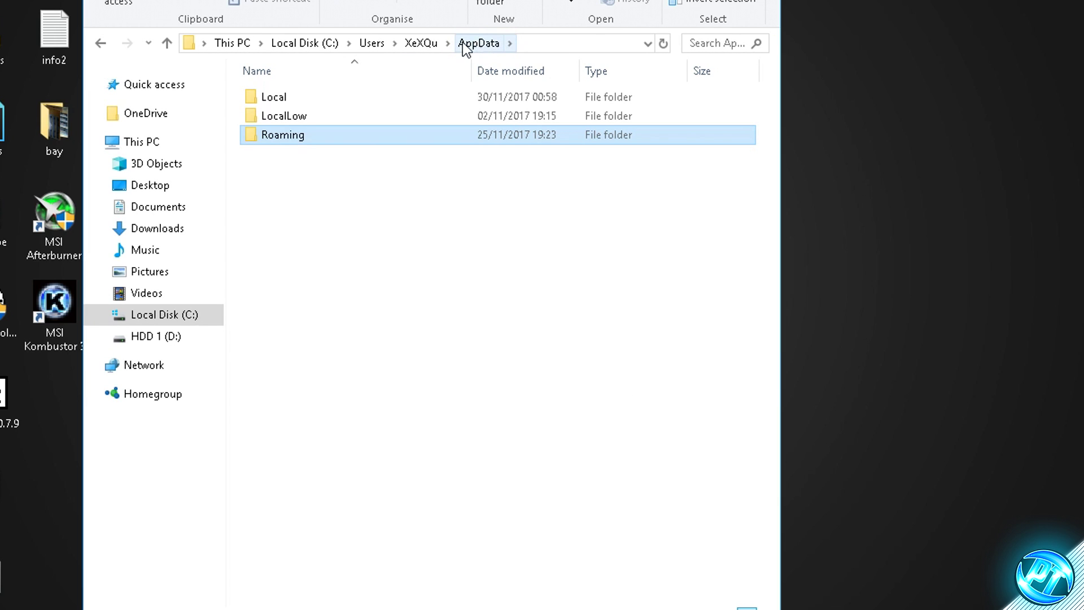
double_click(302, 102)
scroll(354, 203, "down", 7)
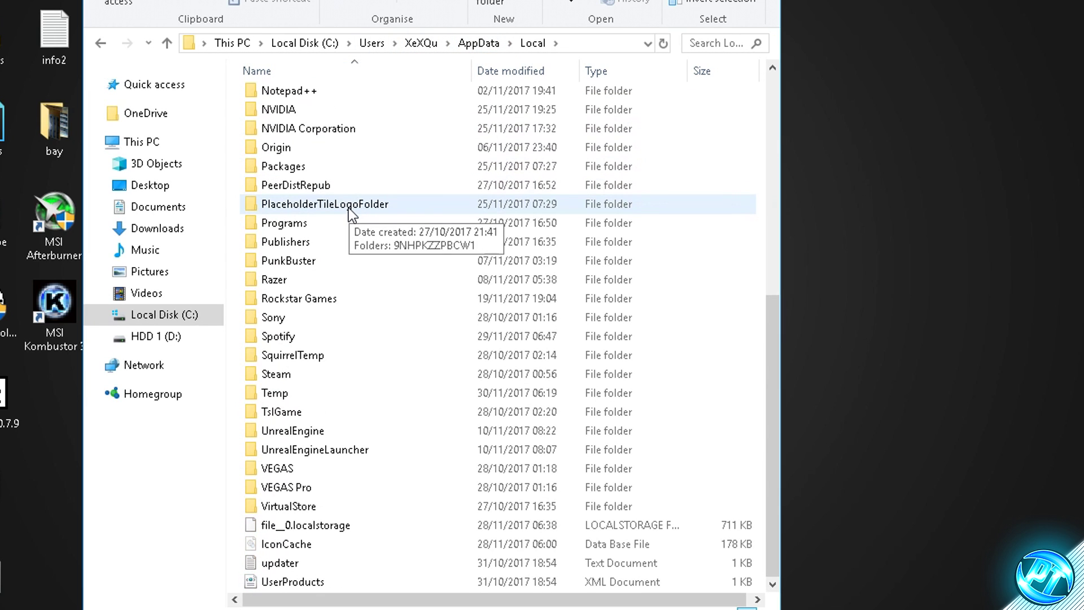
left_click(300, 396)
double_click(300, 395)
Delete all temporary files, skipping every item that is still in use.
left_click_drag(235, 96, 265, 121)
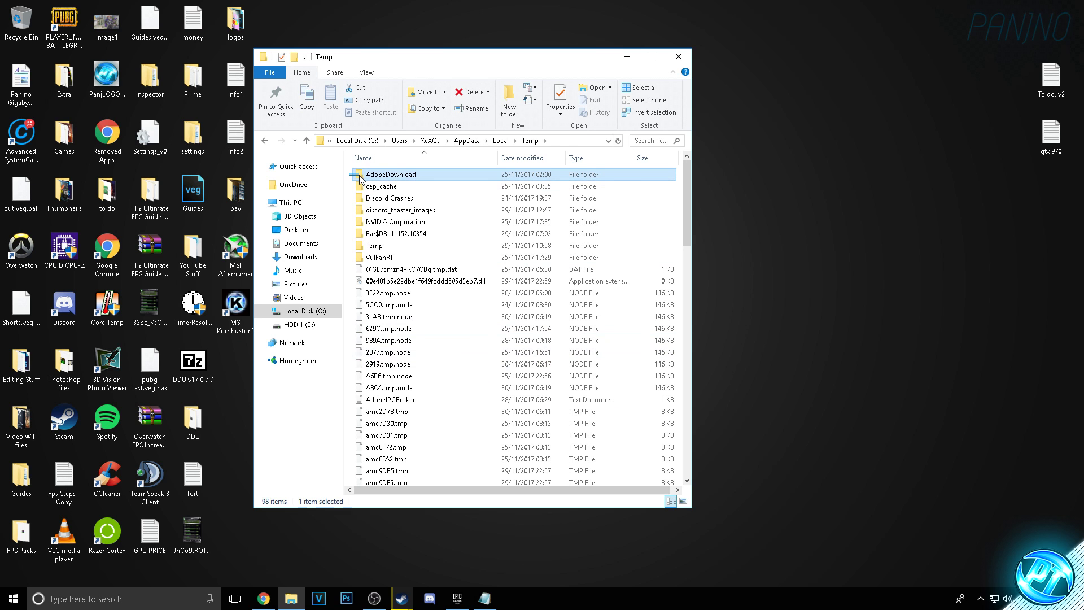
left_click_drag(367, 191, 439, 582)
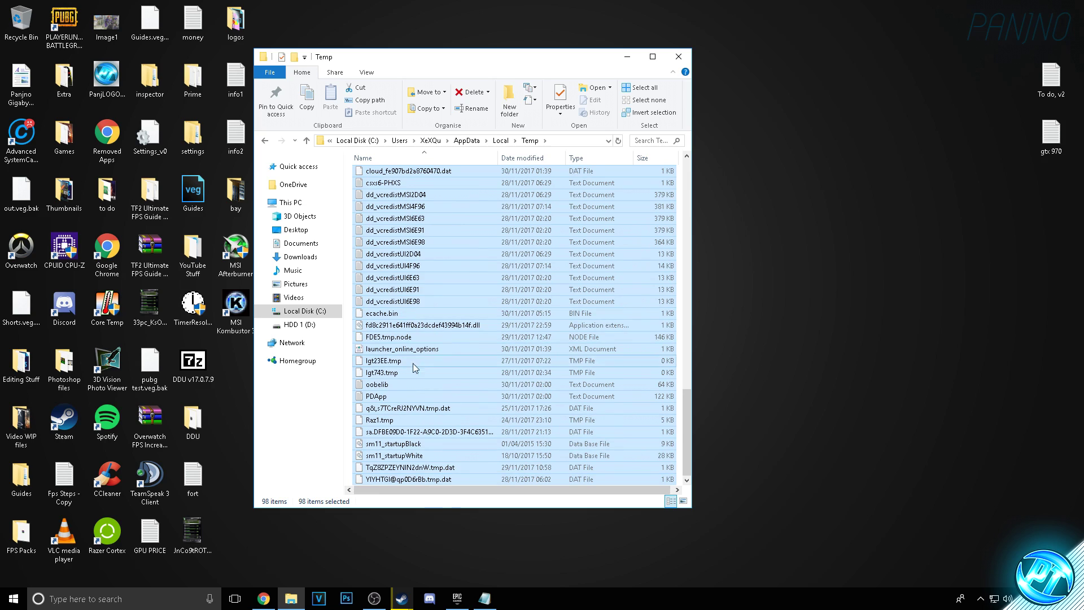
right_click(426, 259)
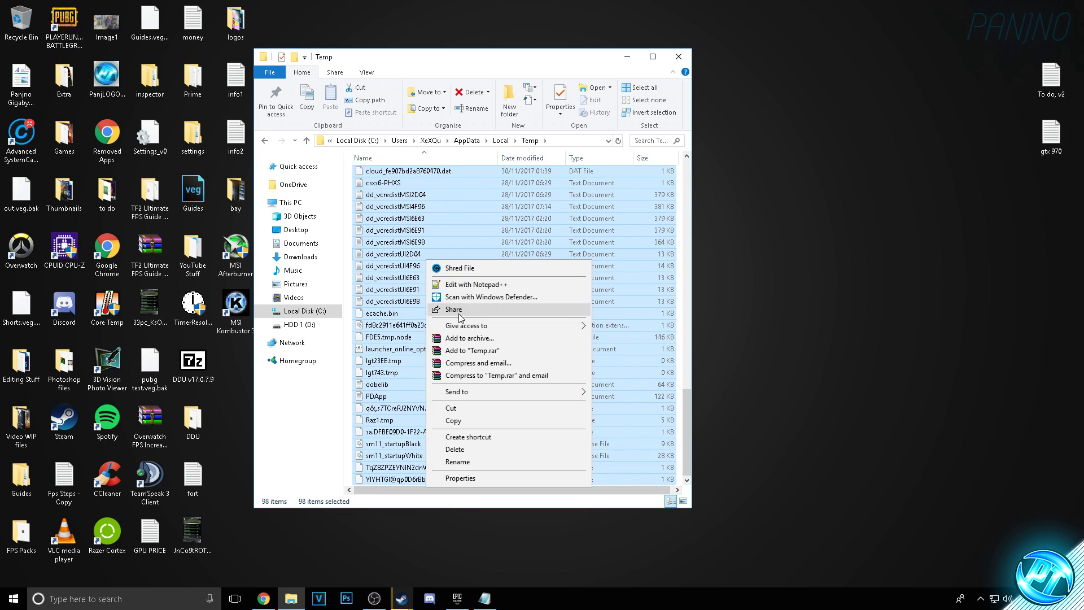
left_click(446, 449)
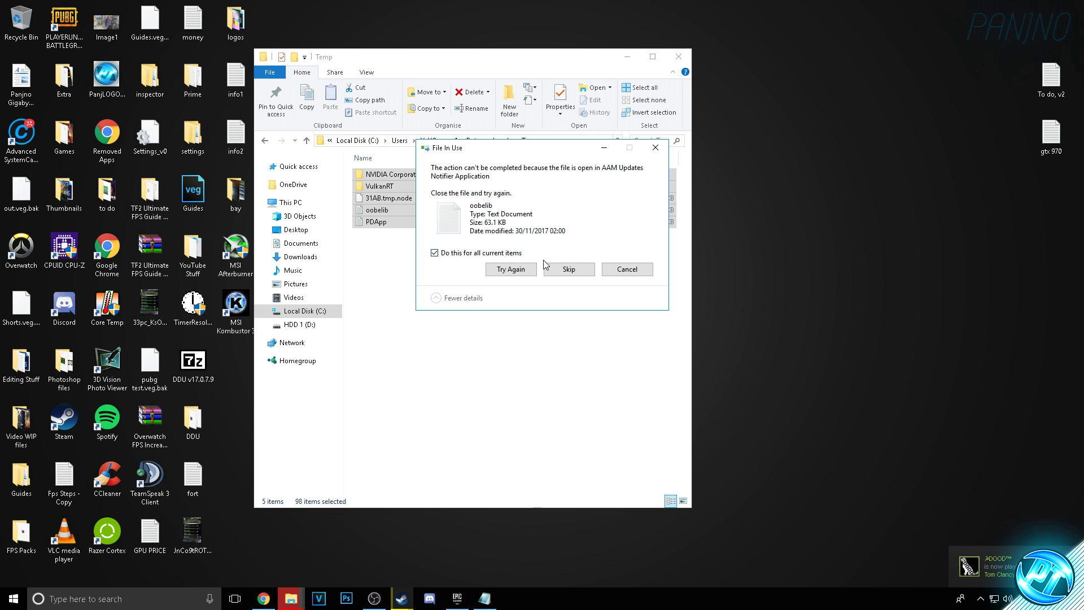
left_click(569, 270)
left_click(464, 254)
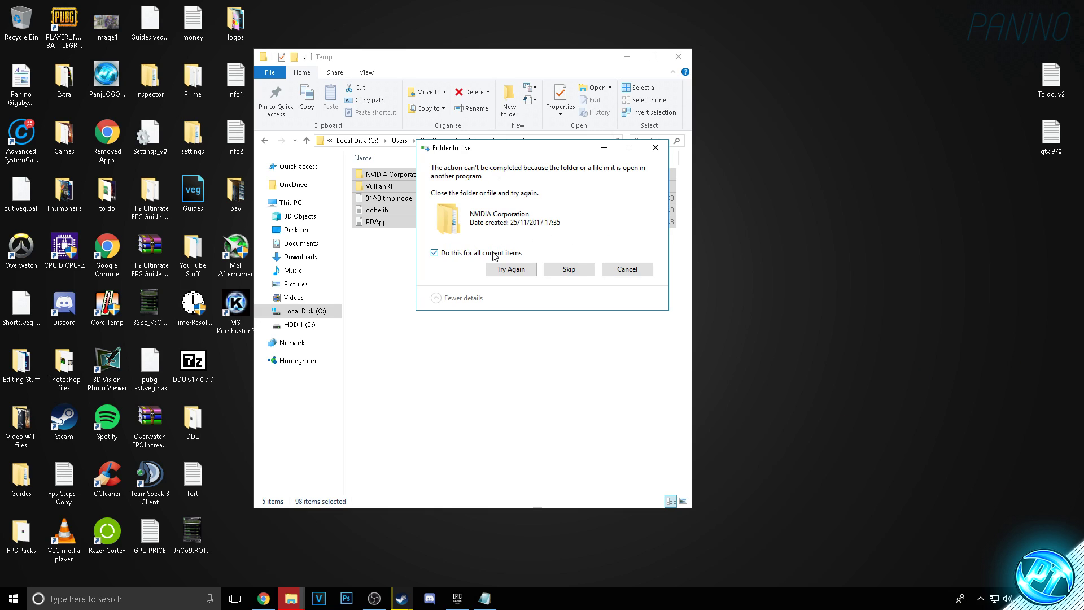
left_click(569, 270)
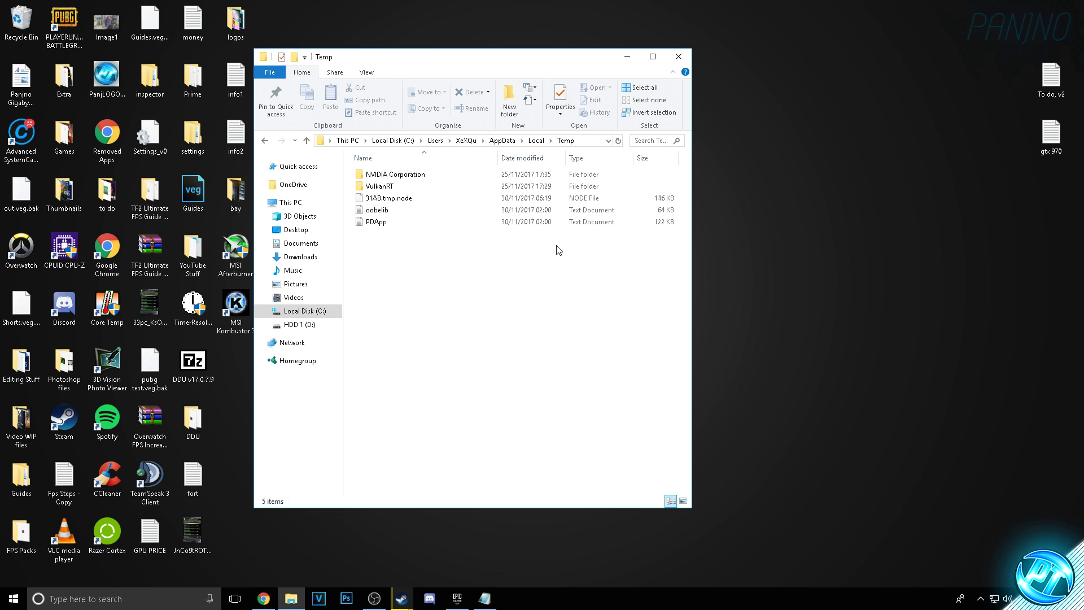
Empty the Recycle Bin, confirming permanent deletion.
right_click(18, 20)
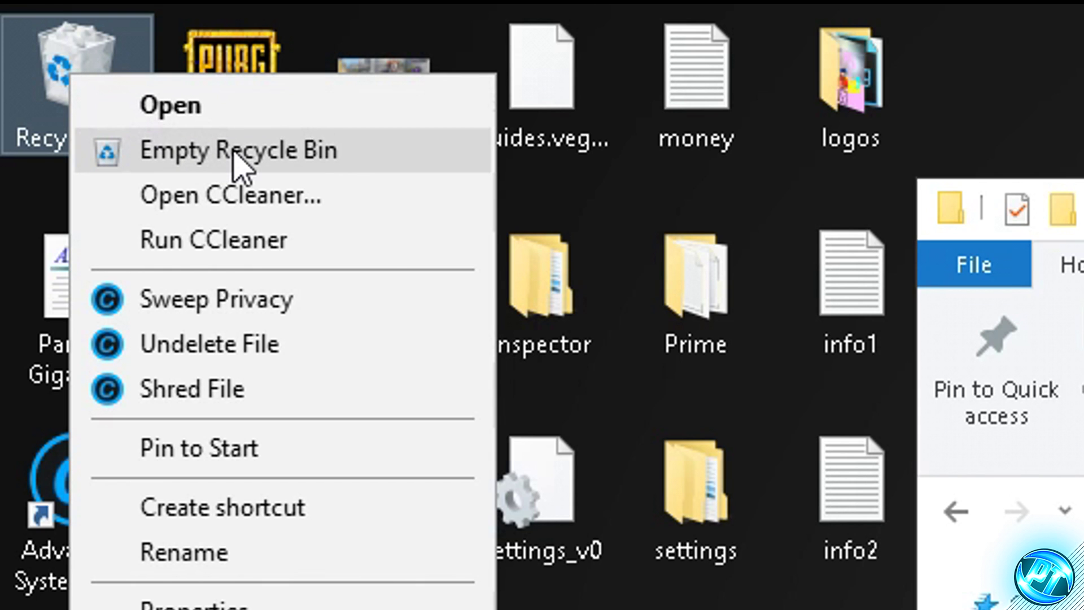
left_click(237, 163)
left_click(774, 440)
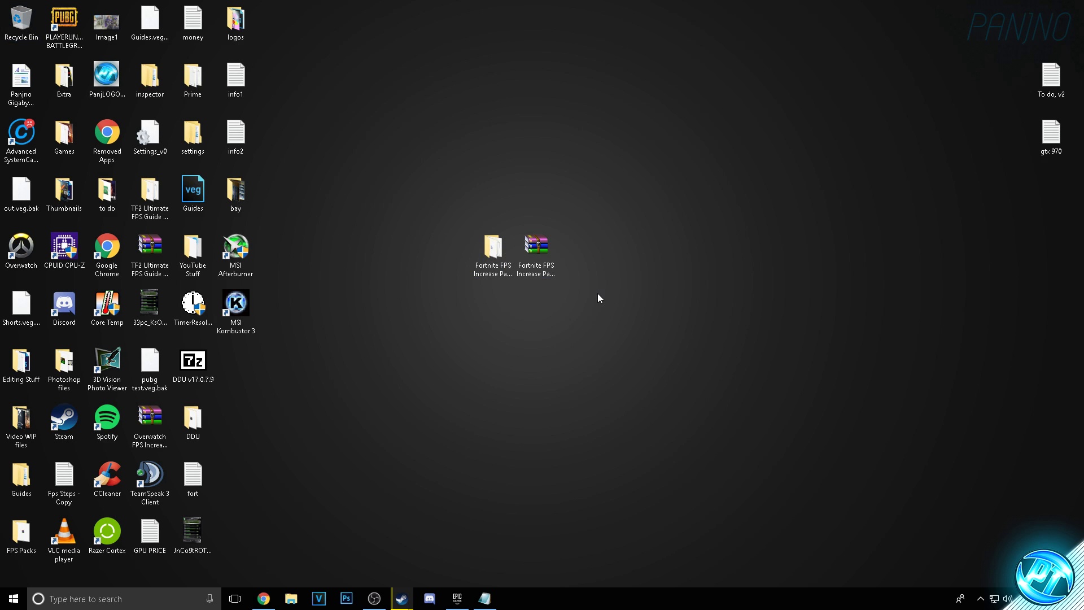
Launch UnparkCPU from Fortnite FPS Increase Pack V2\Unpark-CPU-App.
double_click(492, 249)
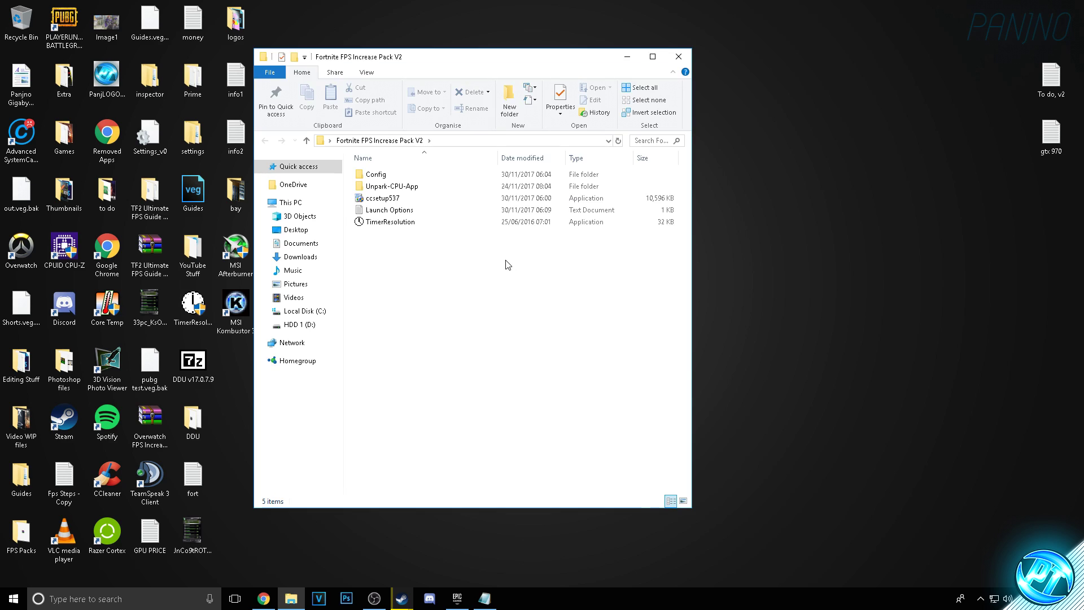
left_click(420, 190)
double_click(420, 189)
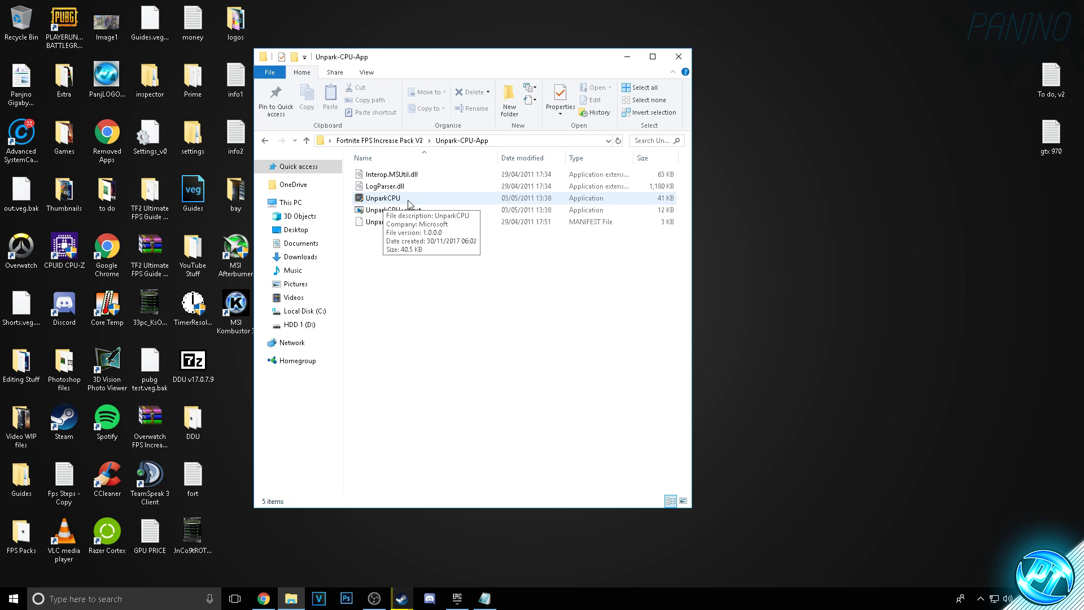
left_click(409, 202)
double_click(409, 202)
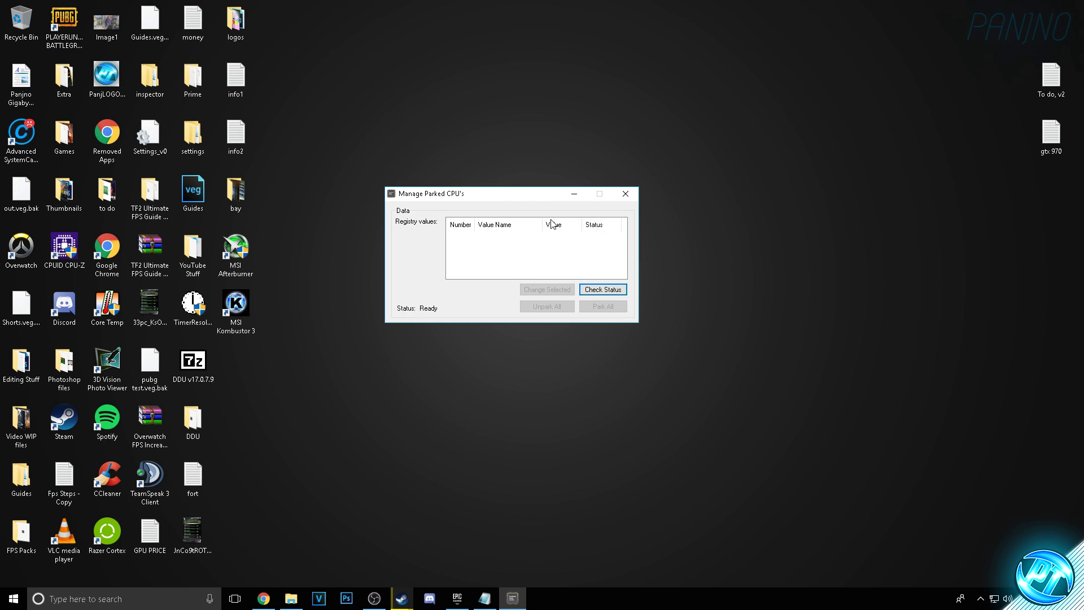
Check status to confirm both CPU cores read Unparked, then close UnparkCPU.
left_click(607, 293)
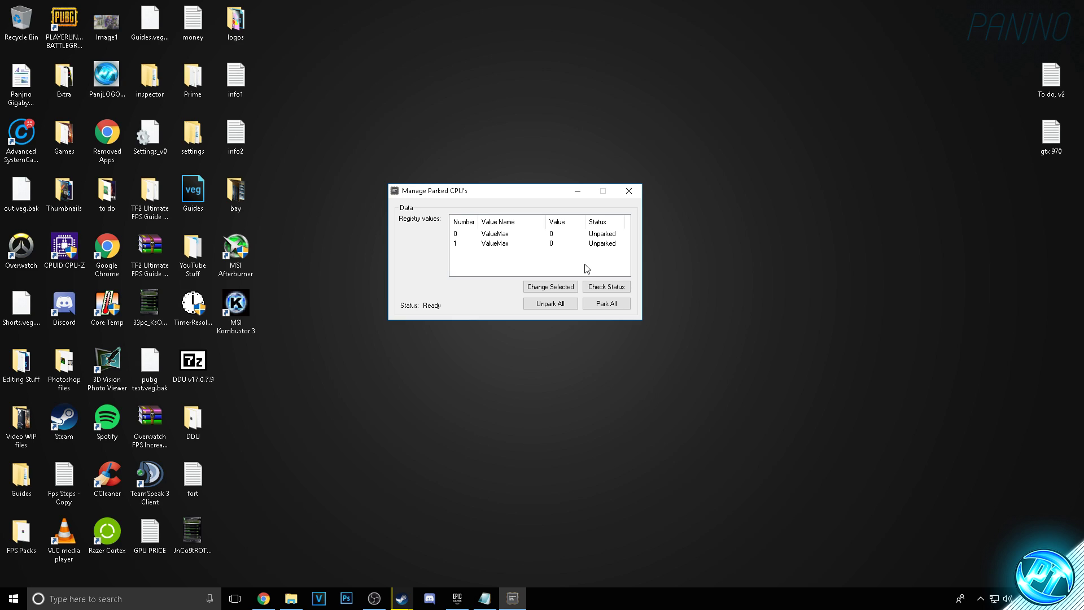
left_click(629, 191)
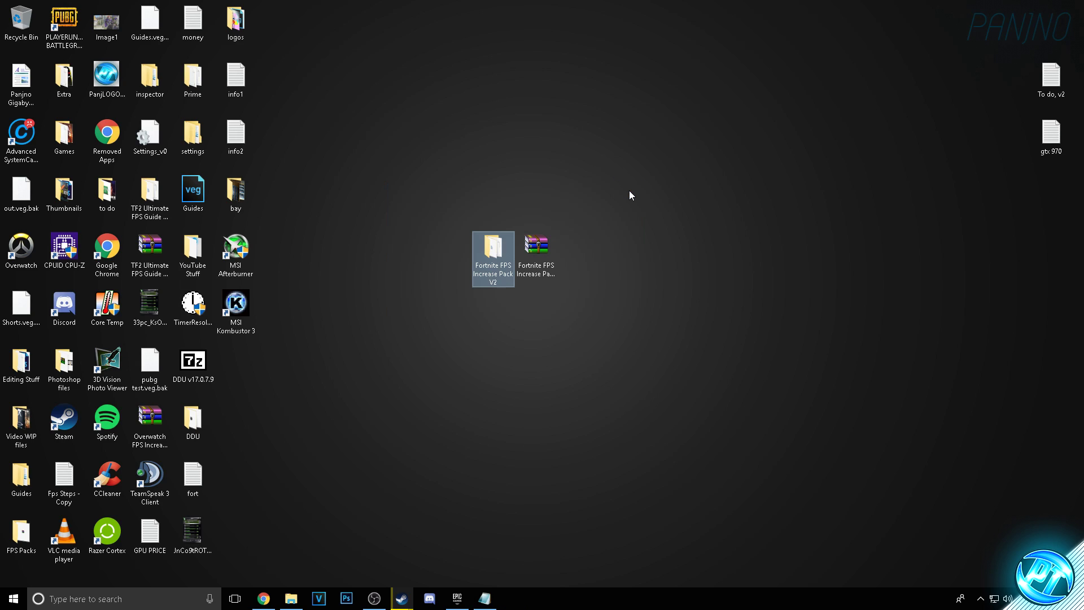
left_click(577, 207)
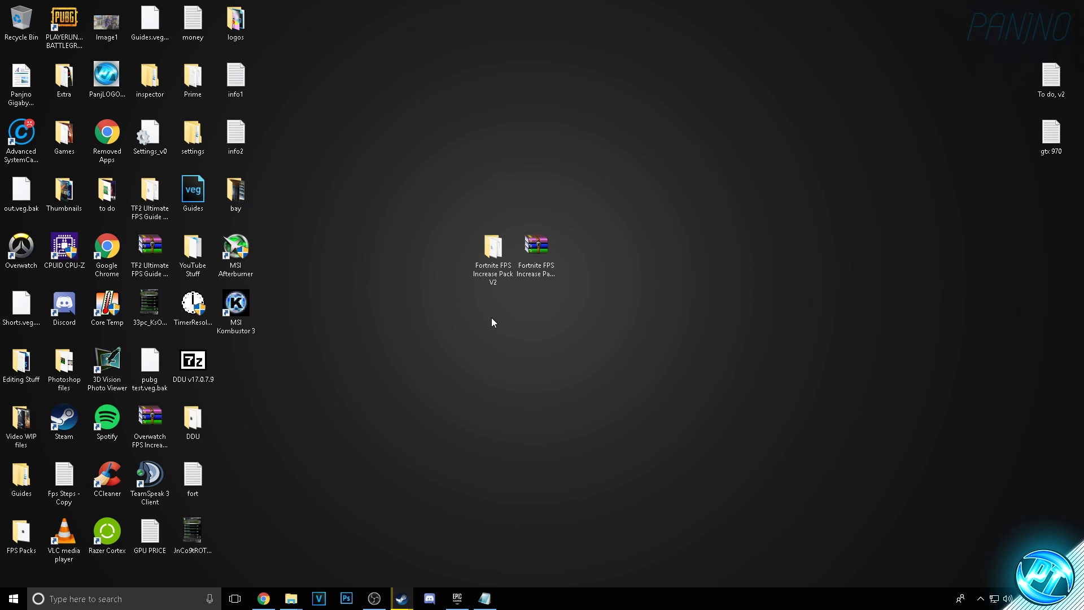
Search 'power' and open Change plan settings for the High performance plan.
left_click(11, 603)
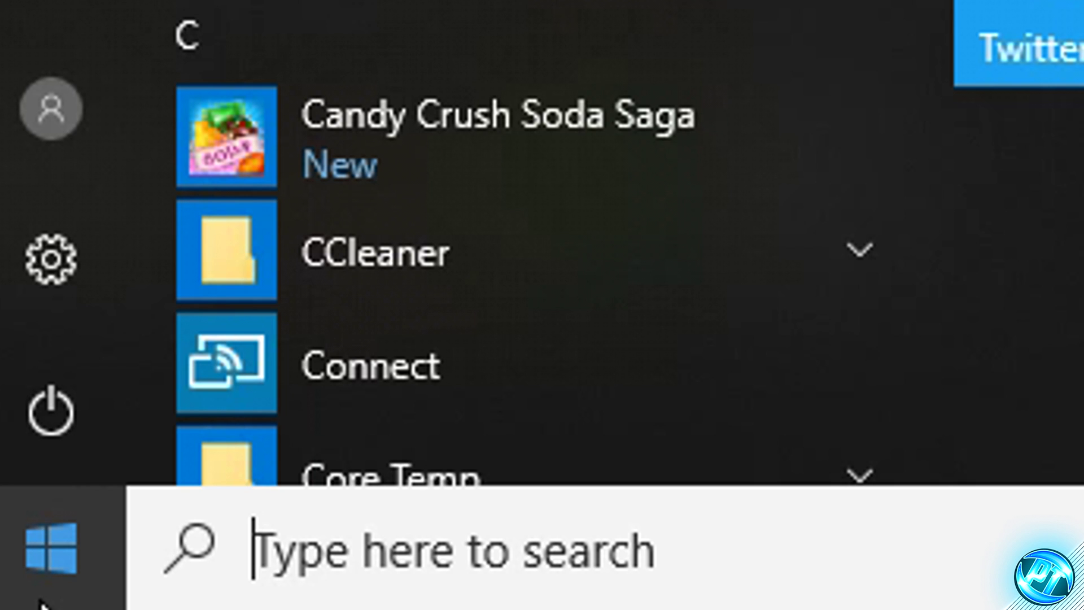
type("power")
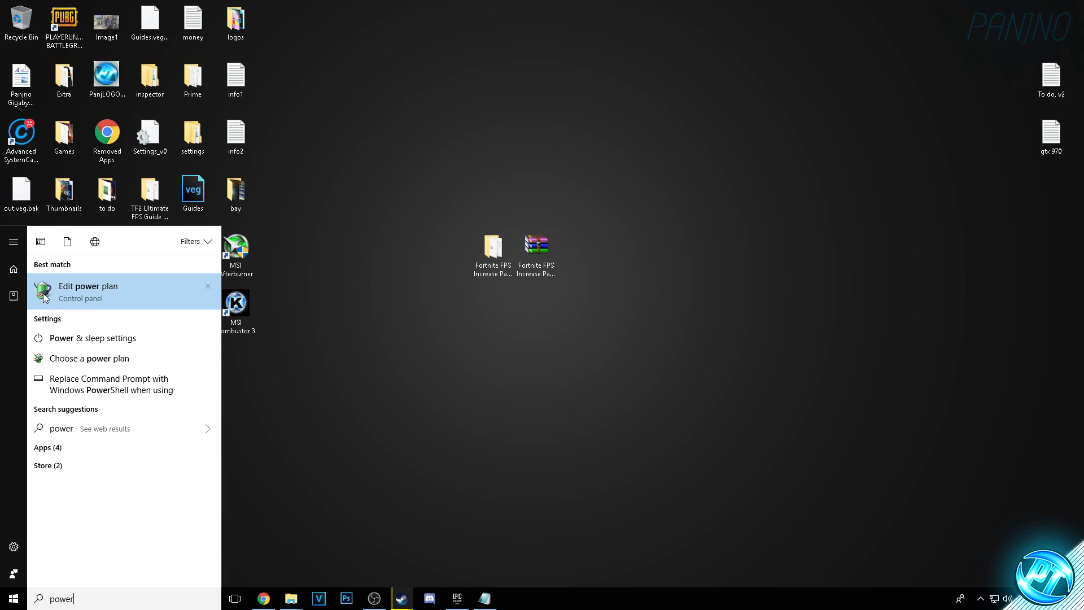
left_click(45, 298)
left_click(464, 150)
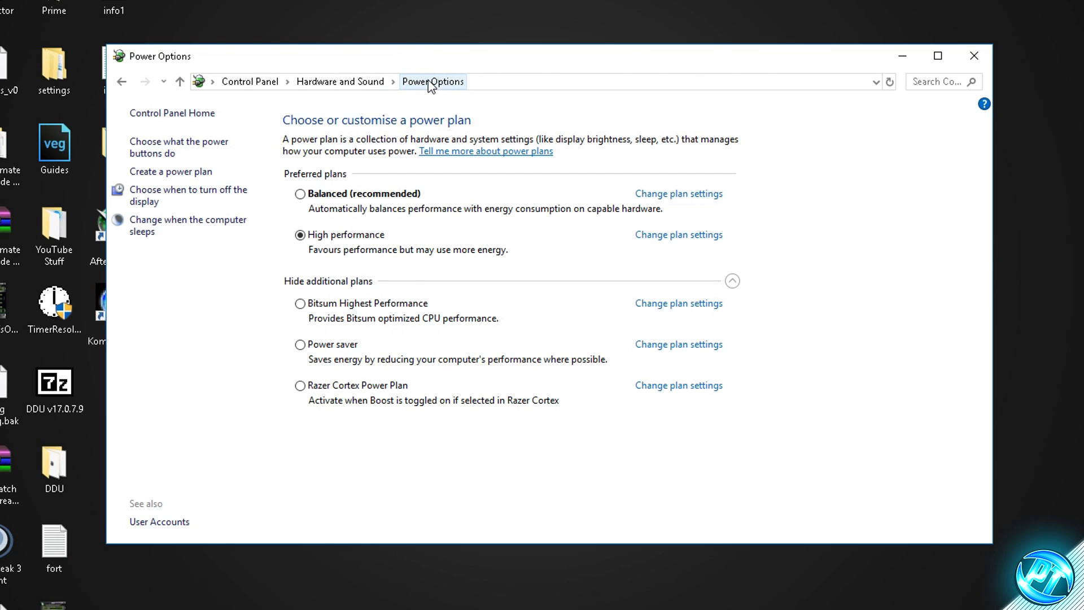
left_click(731, 283)
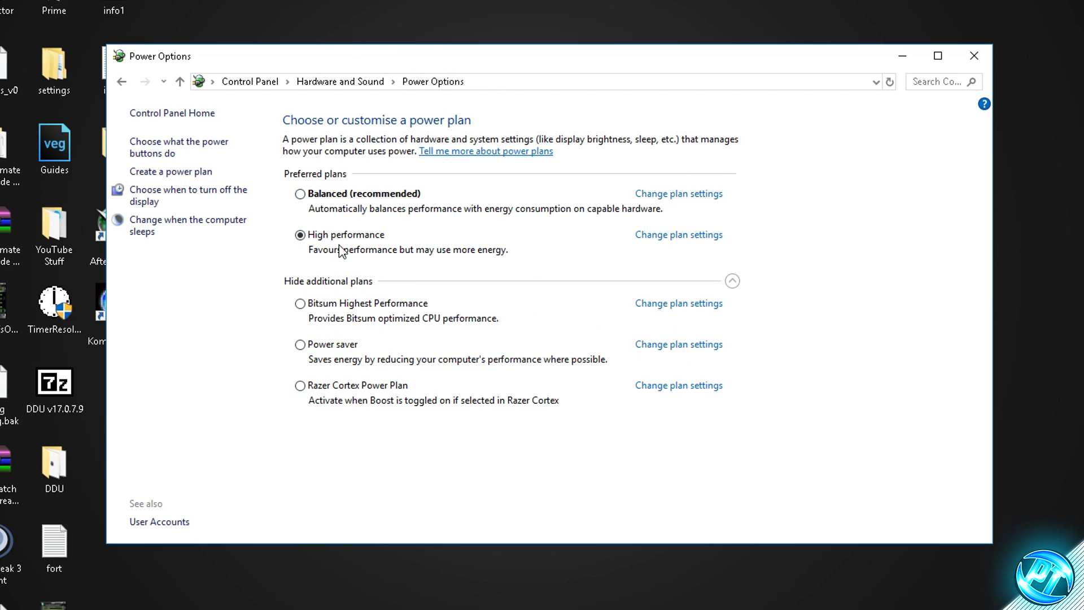
left_click(681, 236)
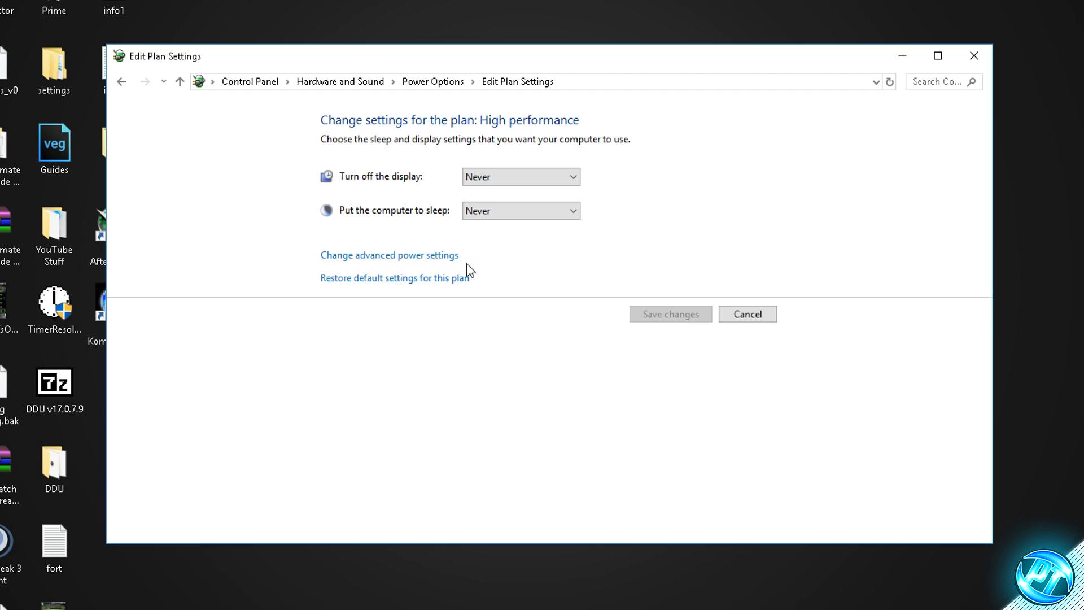
In advanced power settings, set 'Turn off hard disk after' to 0 and apply.
left_click(421, 261)
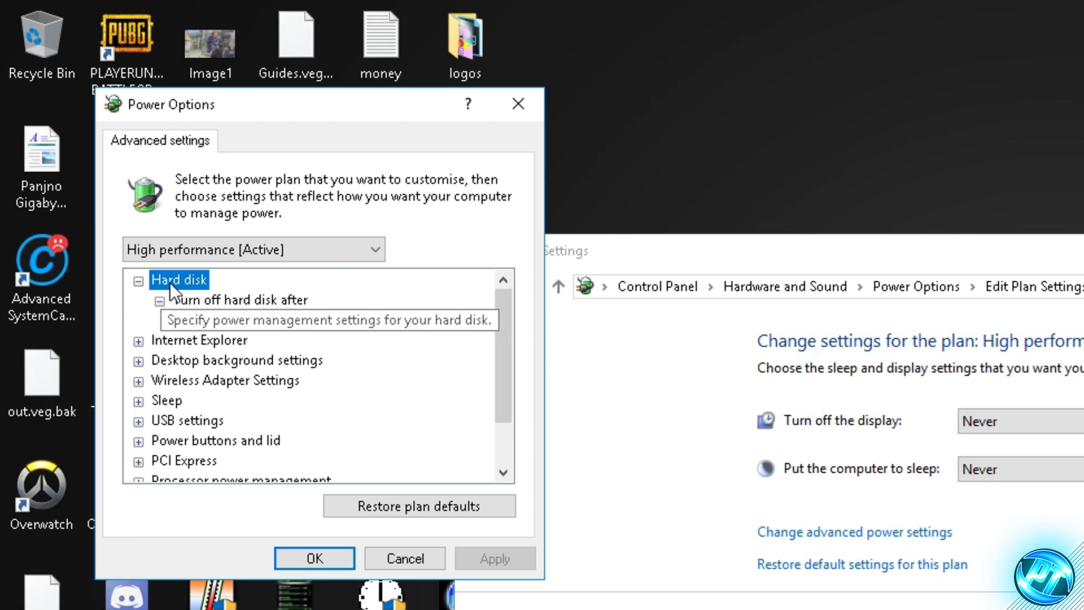
left_click(216, 301)
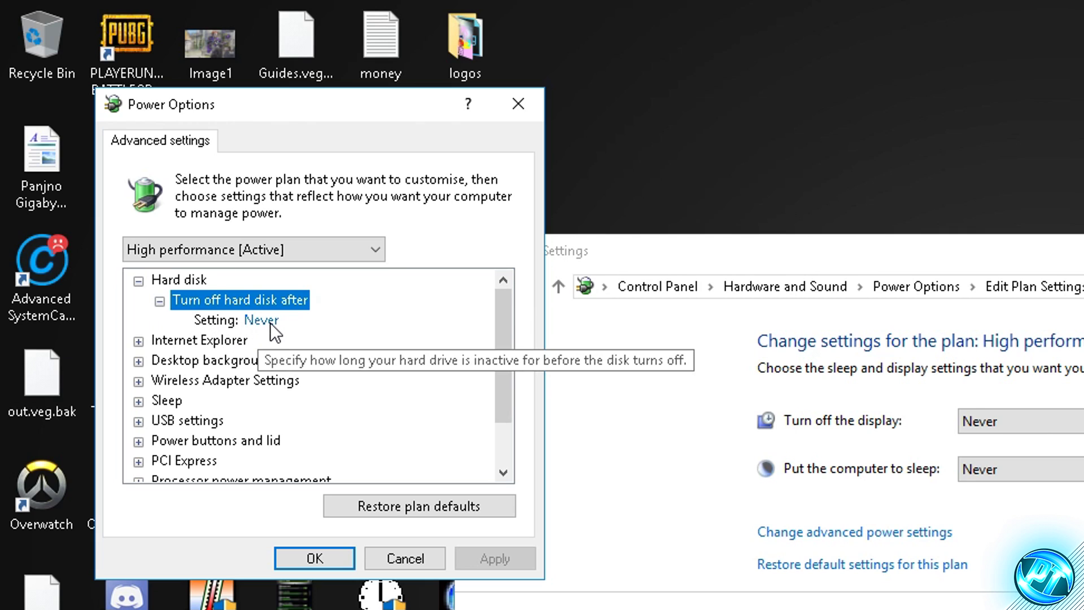
left_click(270, 321)
type("0")
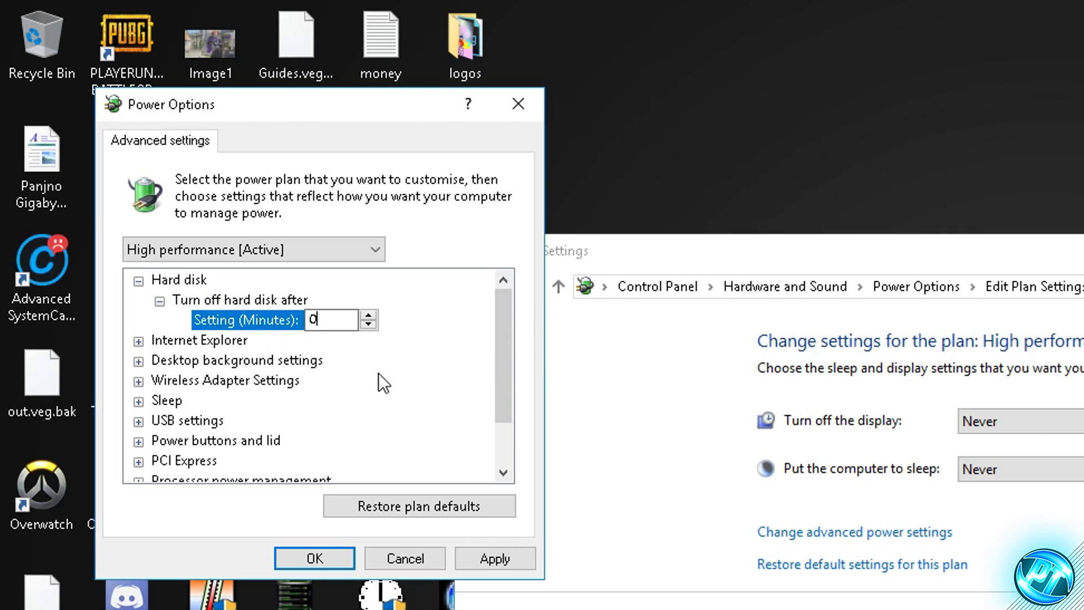
left_click(495, 557)
Set Minimum processor state to 100%, apply and confirm, then close Edit Plan Settings.
scroll(330, 421, "down", 1)
left_click(329, 420)
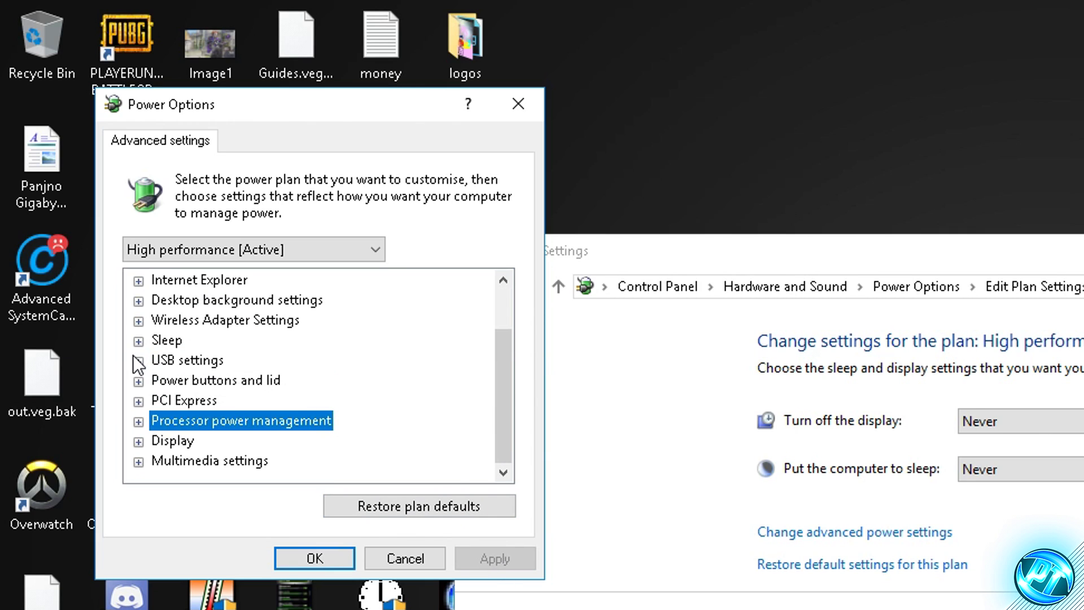
left_click(138, 421)
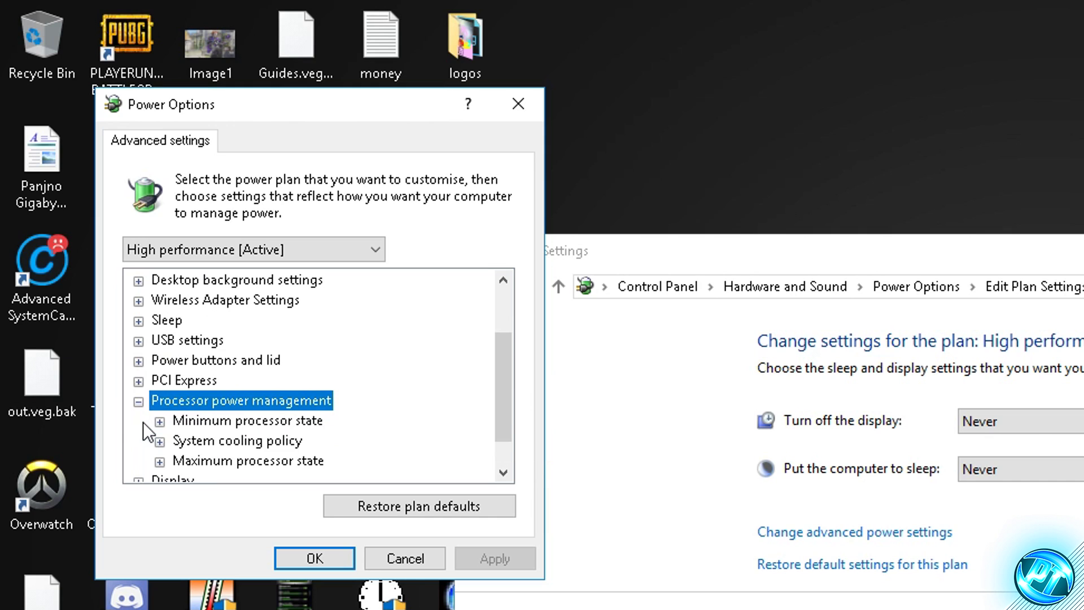
left_click(207, 420)
left_click(160, 422)
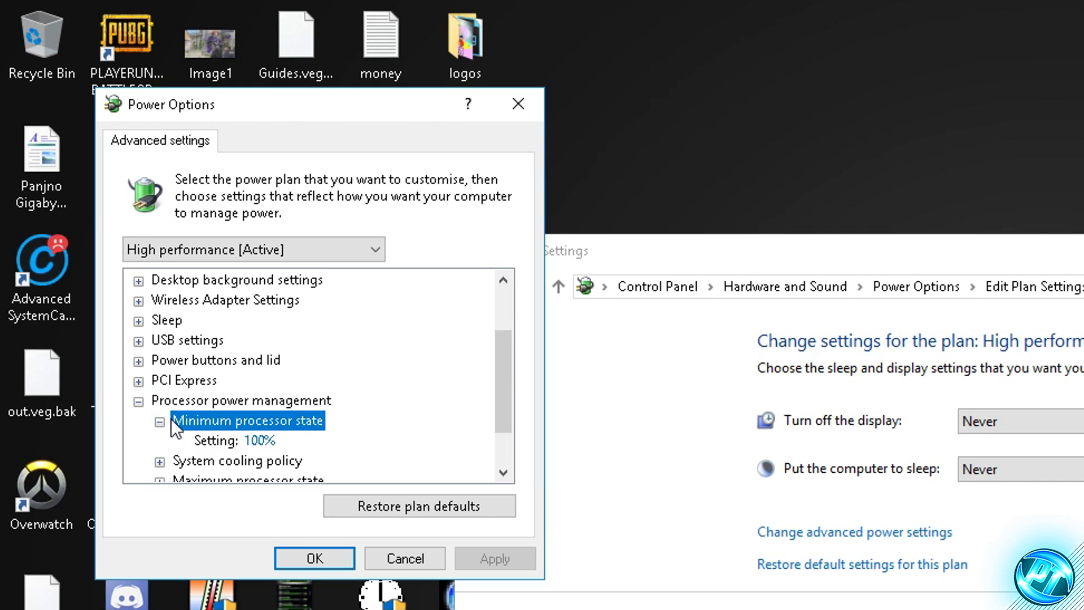
scroll(186, 410, "down", 1)
left_click(161, 420)
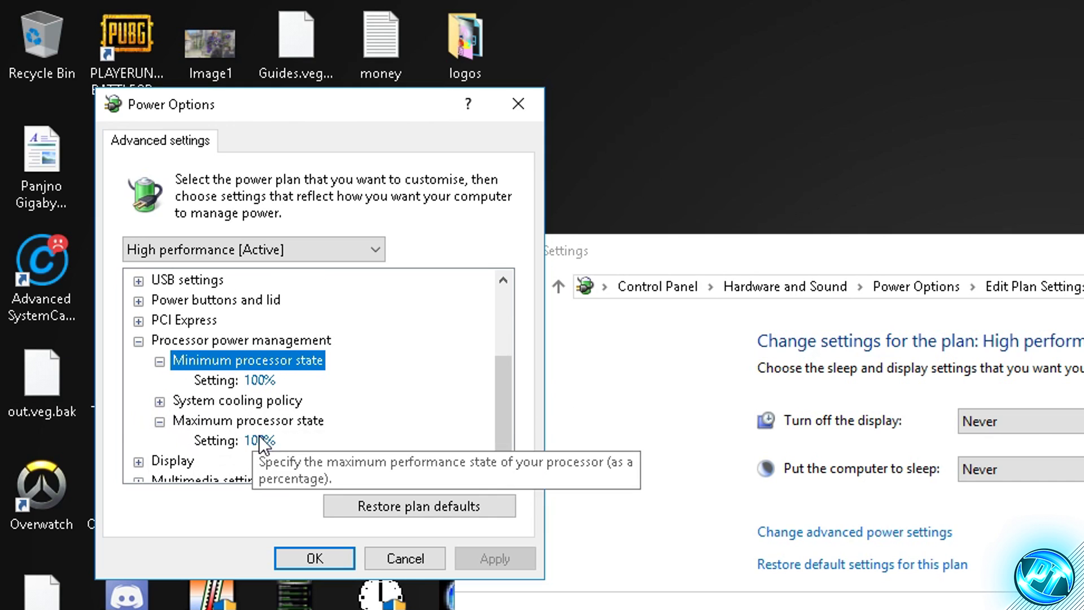
left_click(262, 379)
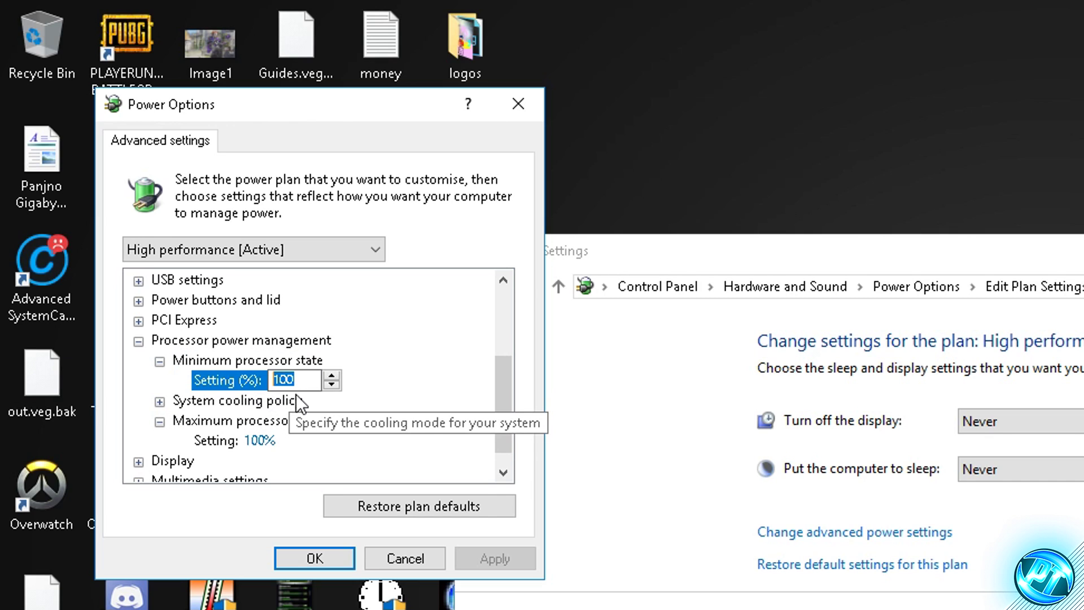
type("100")
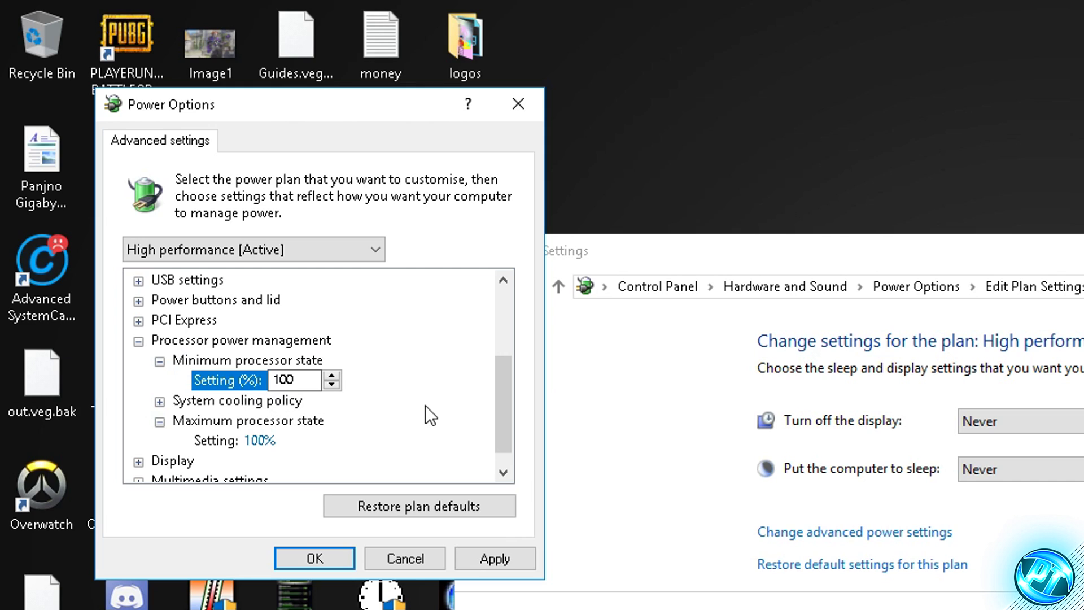
left_click(503, 551)
left_click(320, 553)
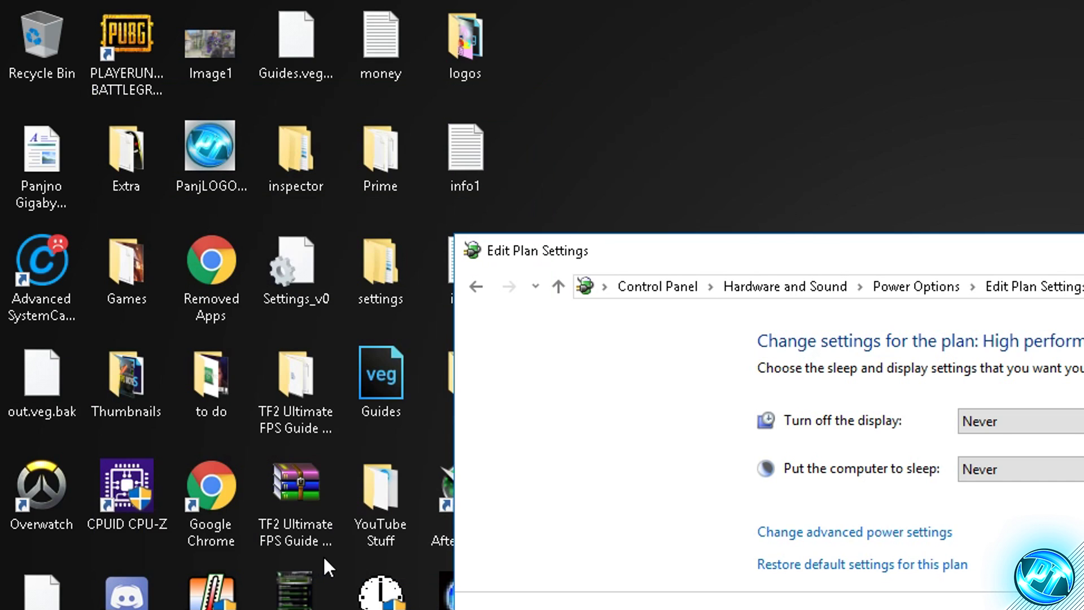
left_click(858, 124)
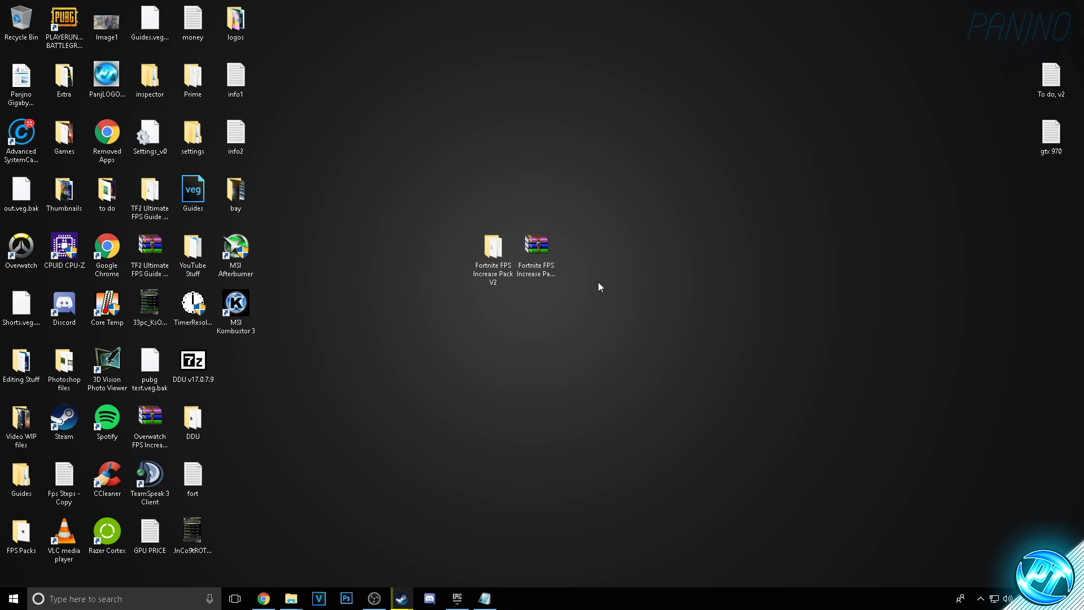